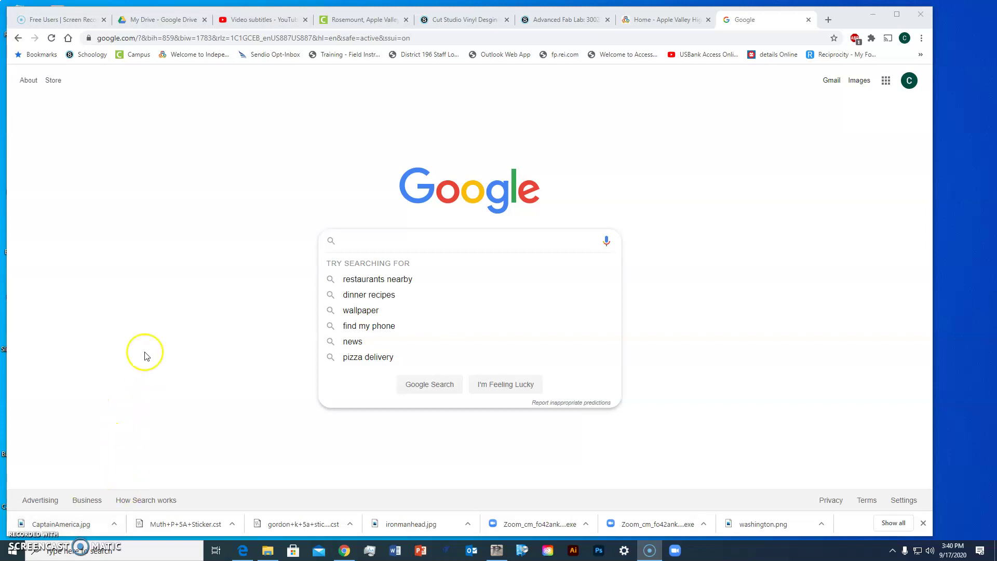
# Search Google for 'captain america black and white silhouette jpg'
pyautogui.click(156, 337)
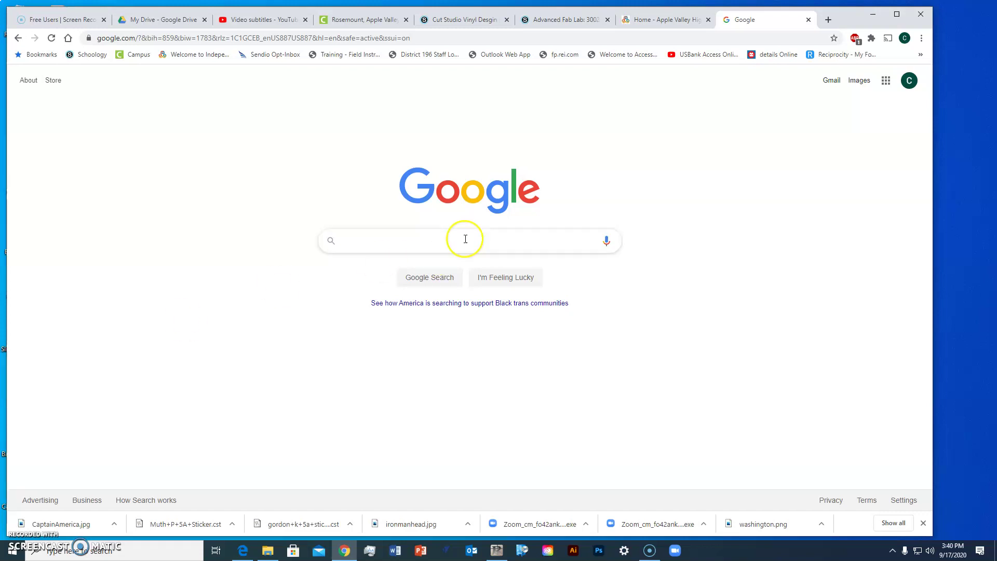
pyautogui.click(417, 244)
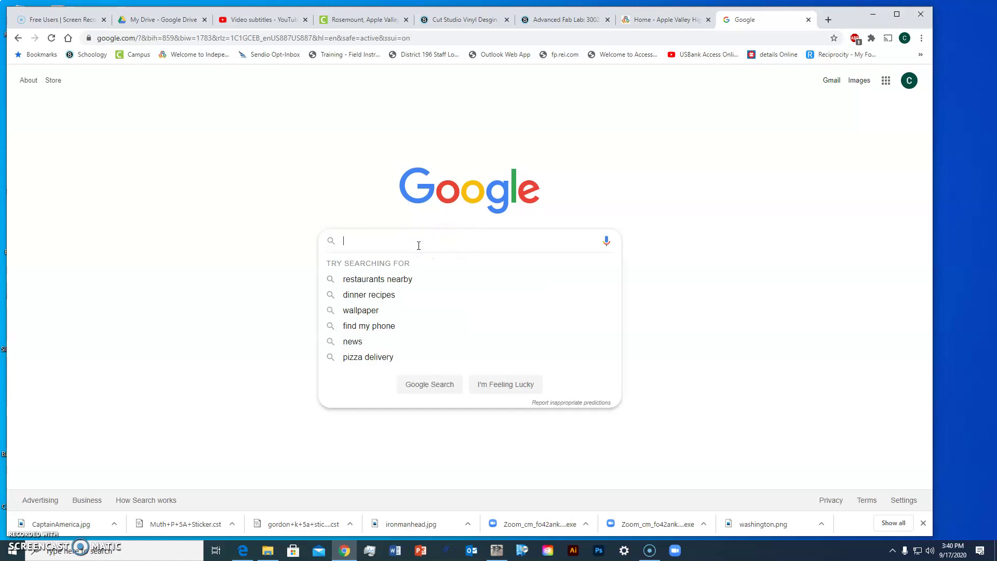
pyautogui.write('captain america black and white silhouette jpg')
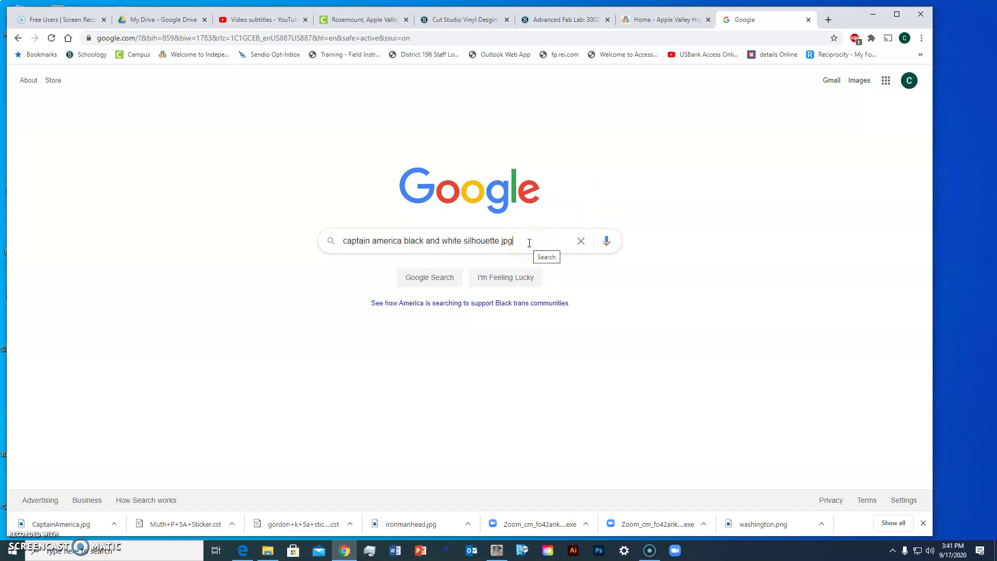
pyautogui.press('Return')
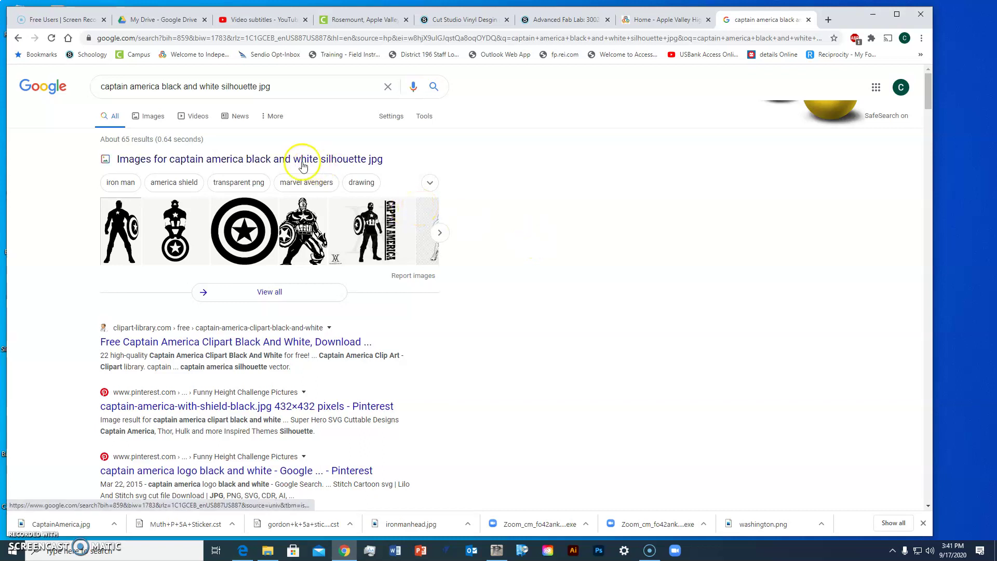
# Switch to image results and preview the Clip Art Library Captain America image
pyautogui.click(150, 121)
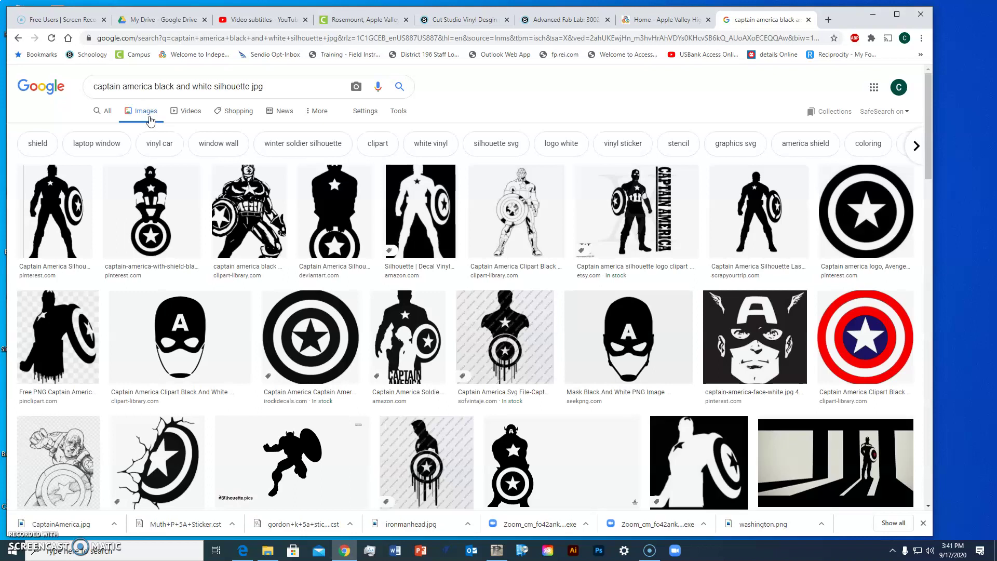
pyautogui.click(180, 107)
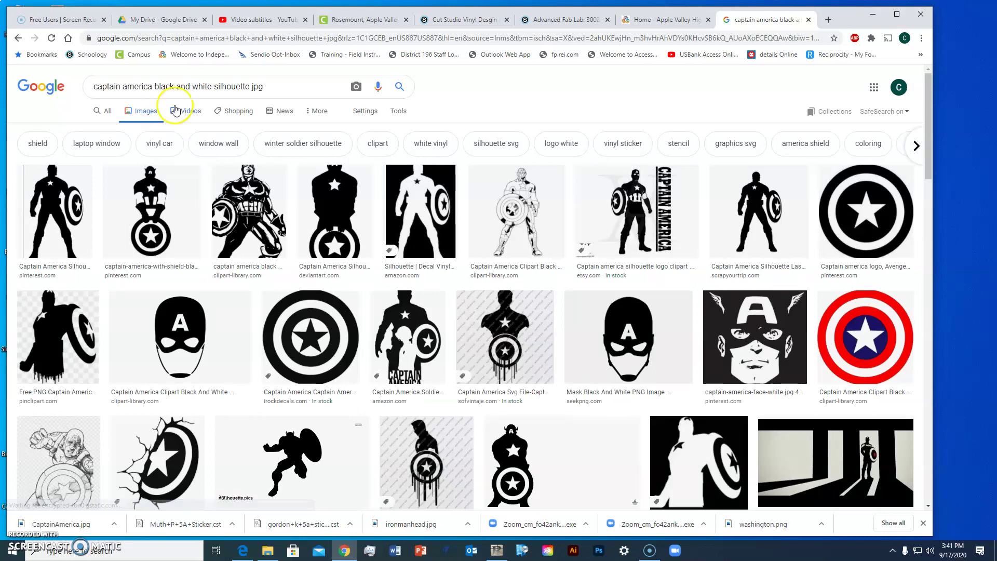
pyautogui.click(241, 200)
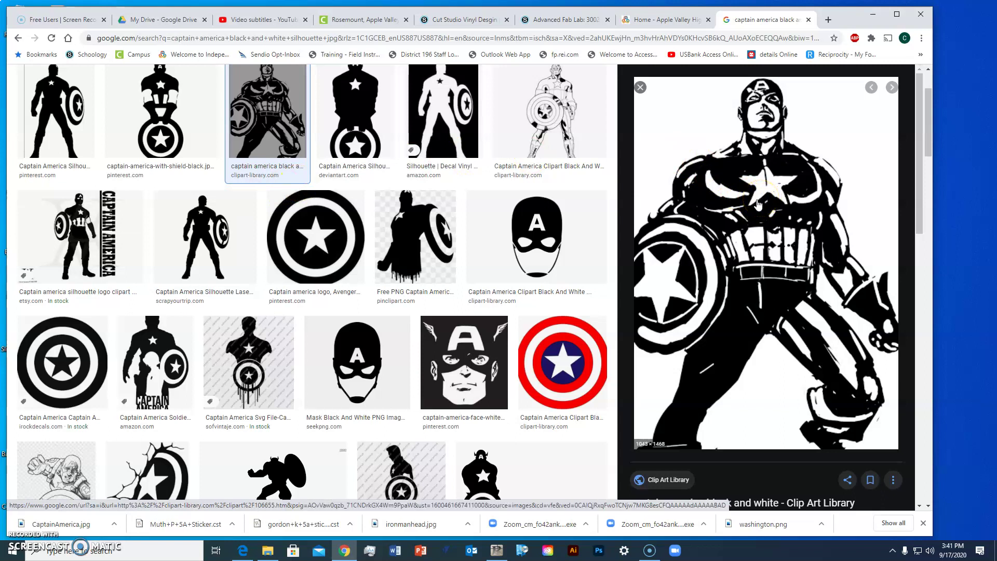
# Save the previewed clip art to the Desktop under the name captainAmerica1
pyautogui.rightClick(759, 202)
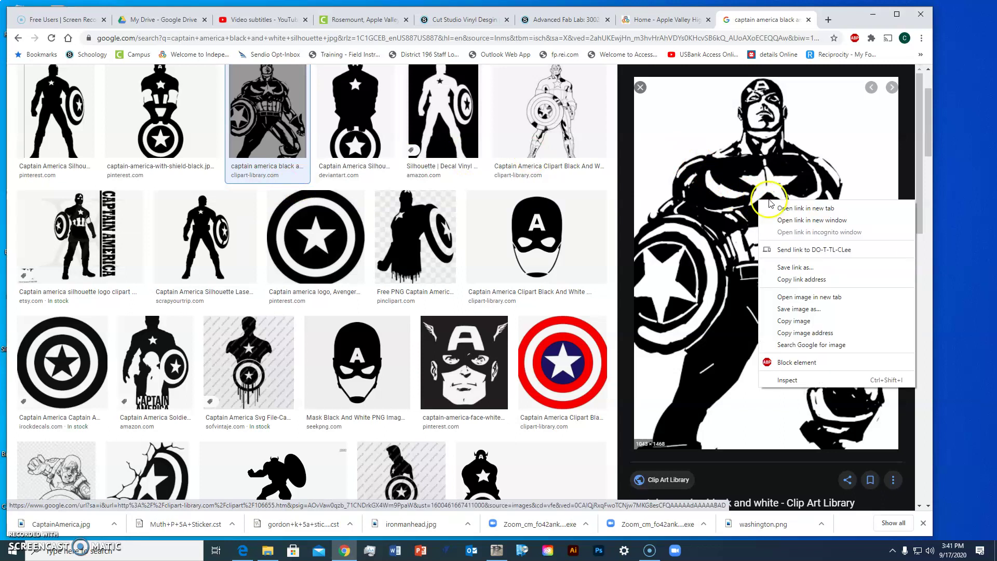
pyautogui.click(808, 312)
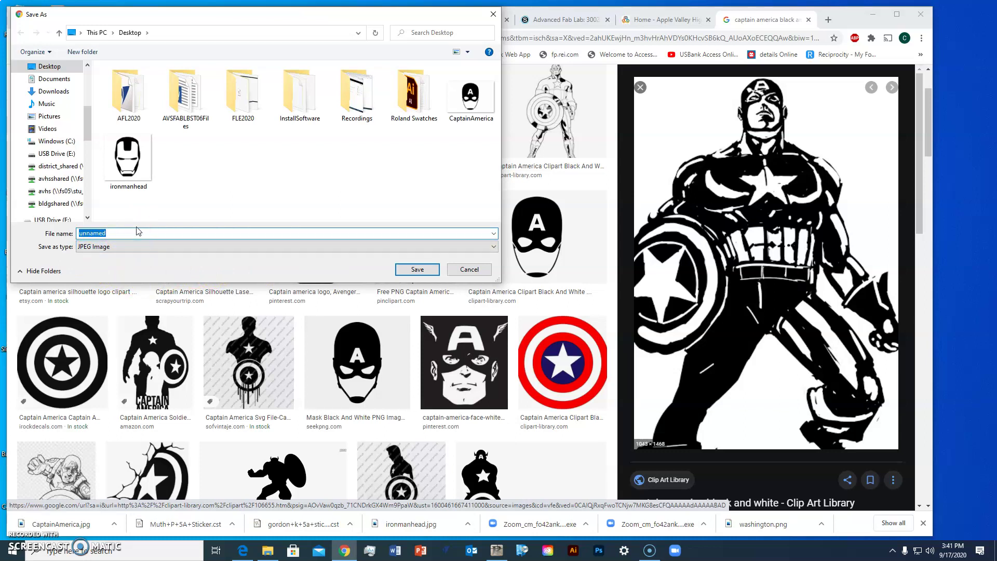
pyautogui.write('captainAmer')
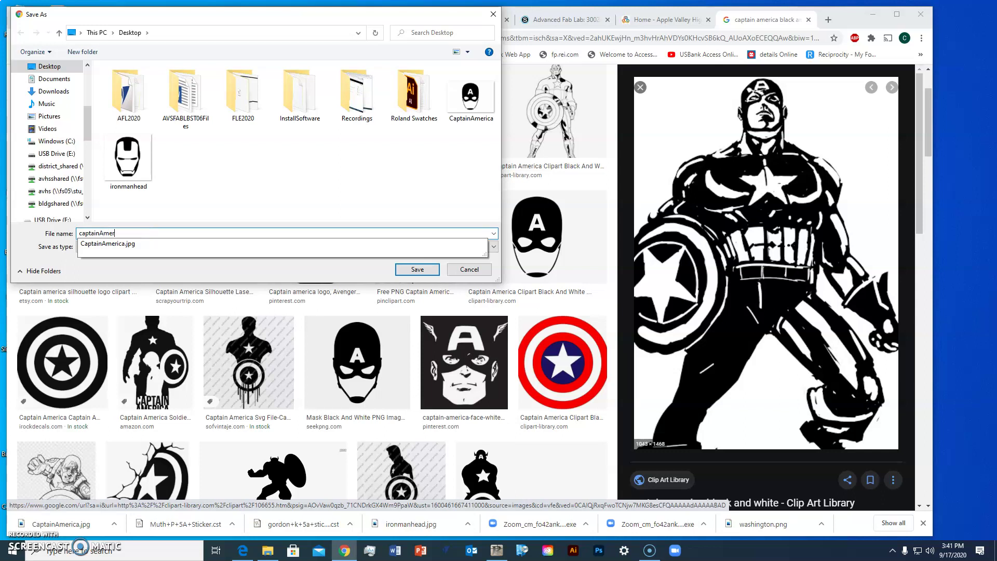
pyautogui.write('ica1')
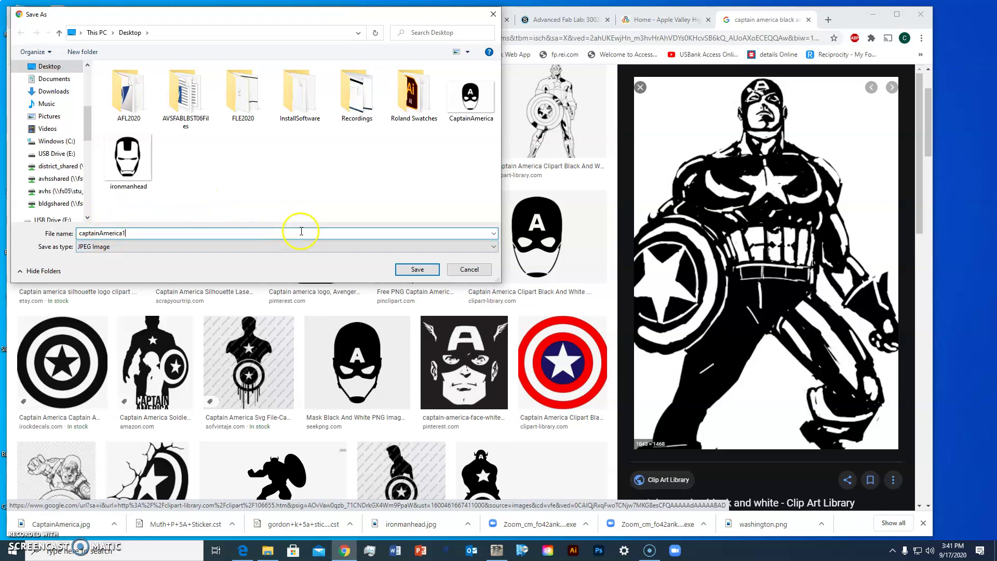
pyautogui.click(414, 270)
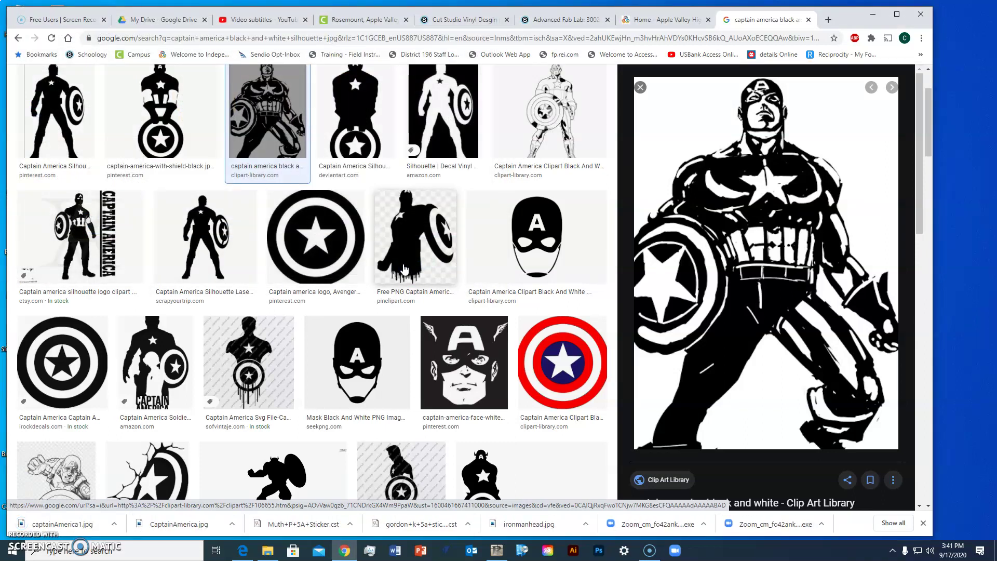
pyautogui.click(439, 255)
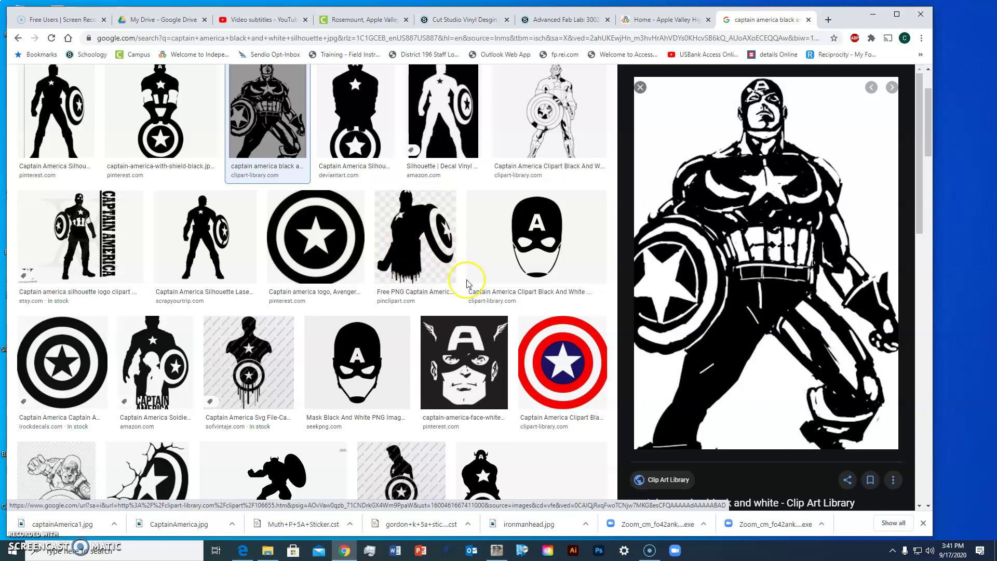
pyautogui.click(546, 551)
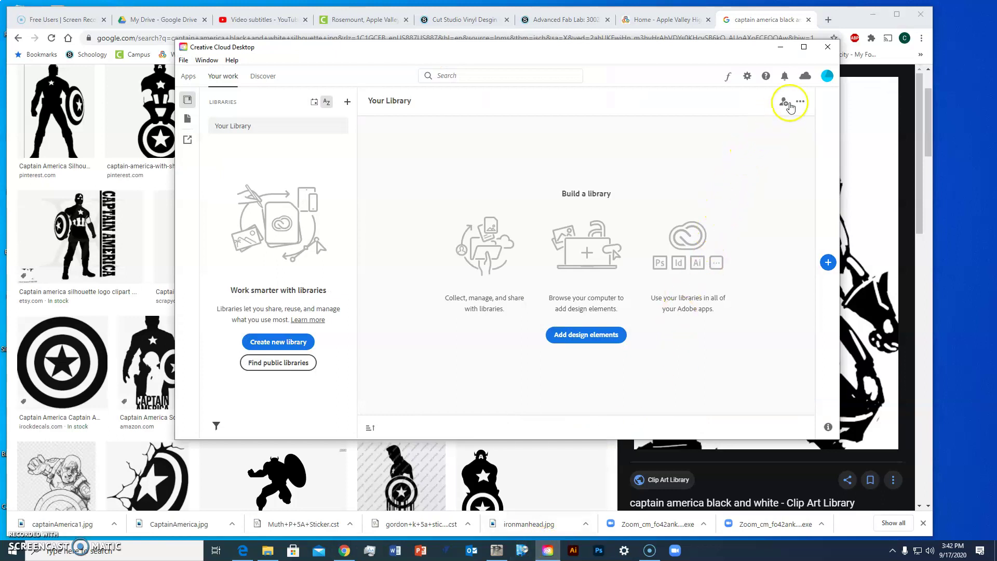
pyautogui.click(828, 76)
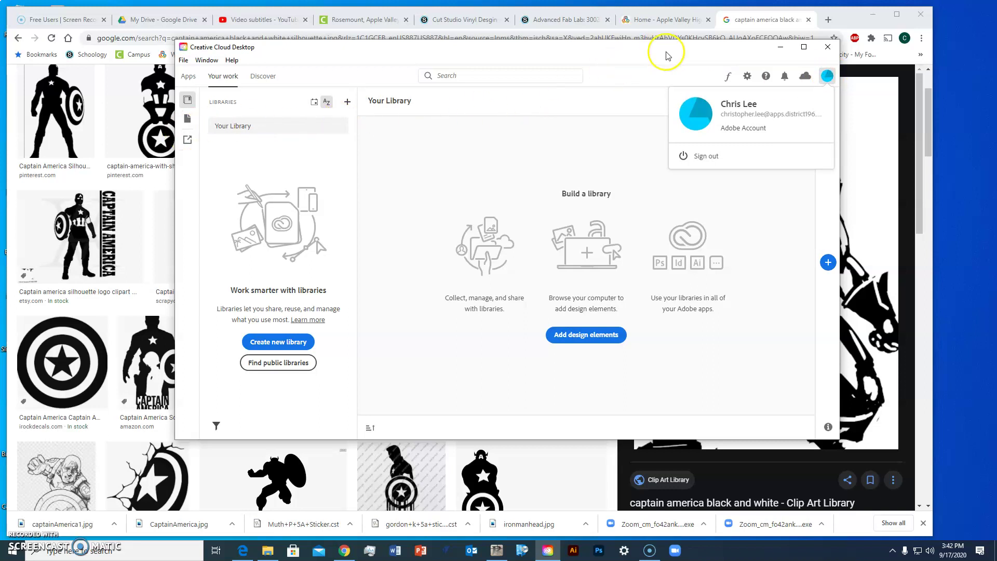
pyautogui.click(779, 47)
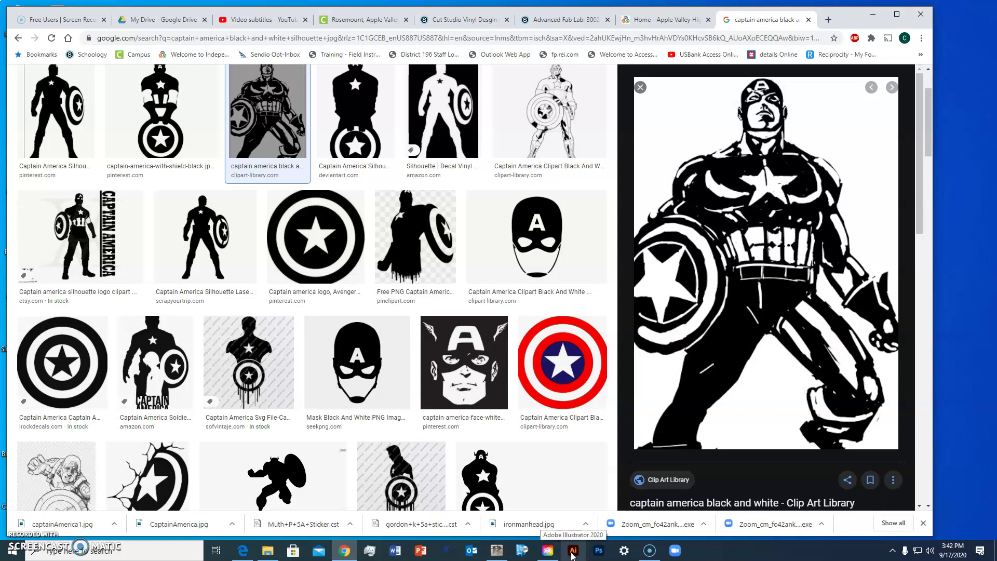
# Launch Adobe Illustrator 2020 from the Start menu's app list
pyautogui.click(92, 552)
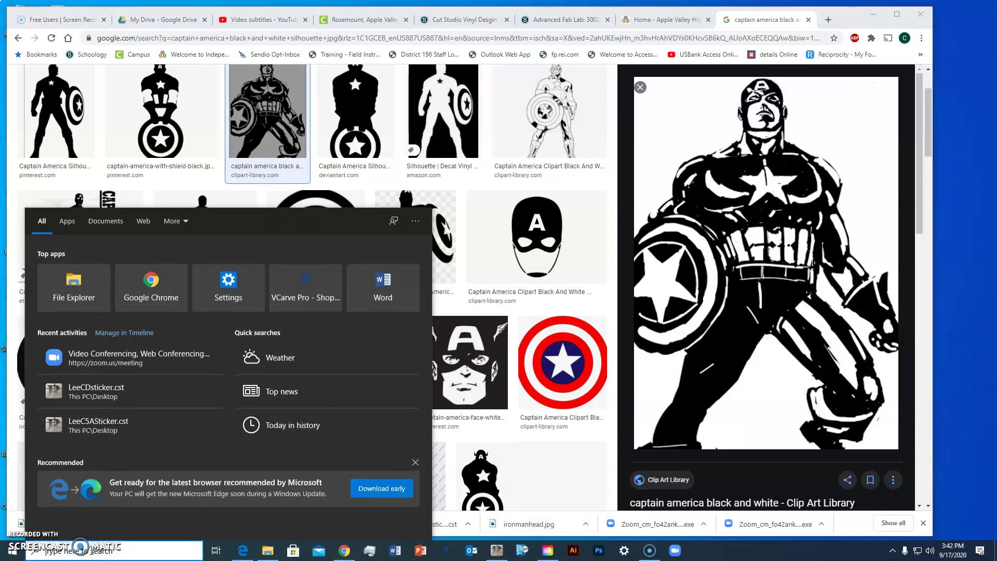
pyautogui.click(7, 552)
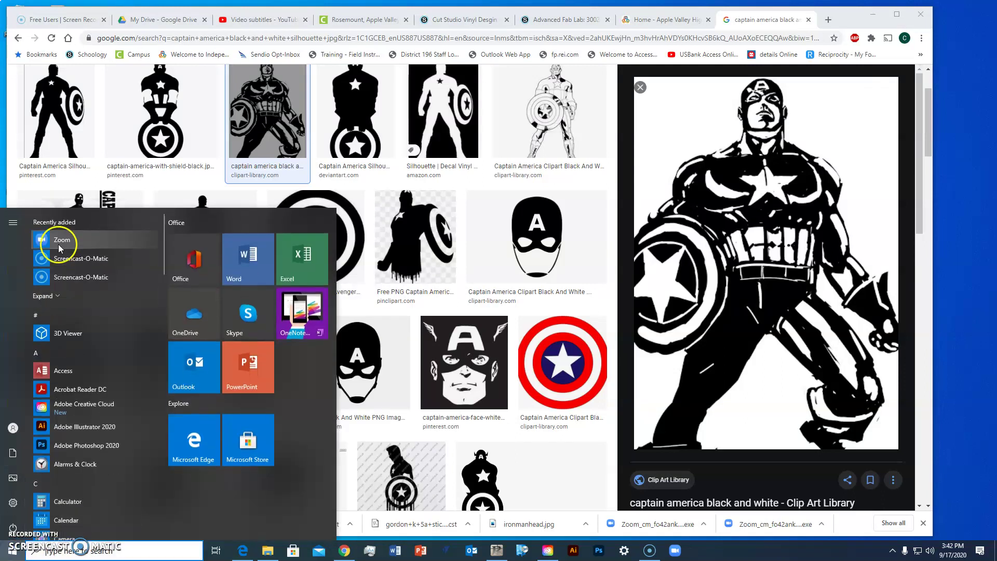
pyautogui.scroll(-3, 98, 317)
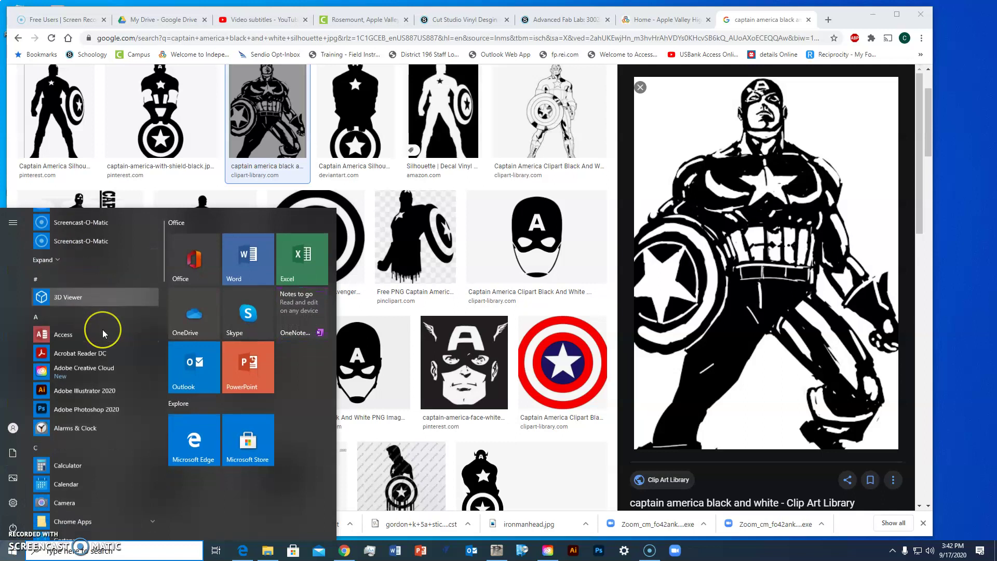
pyautogui.click(85, 326)
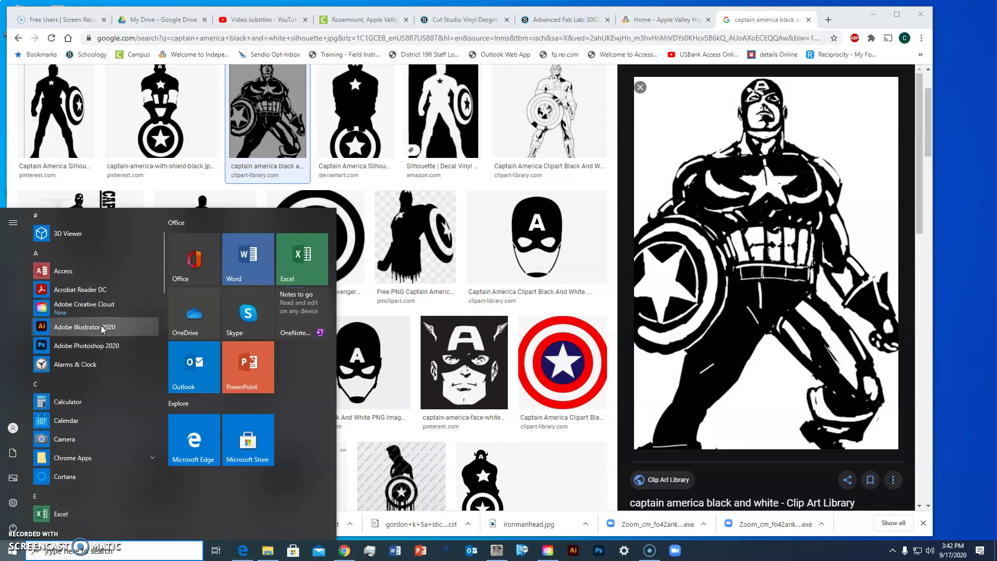
pyautogui.click(102, 328)
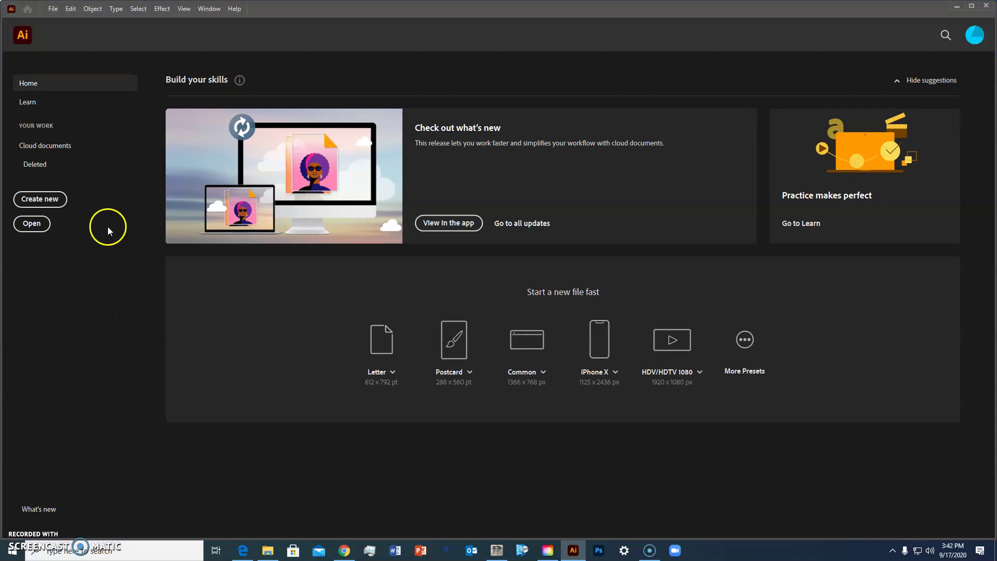
# Start a new document, keeping inches as the measurement units
pyautogui.click(54, 9)
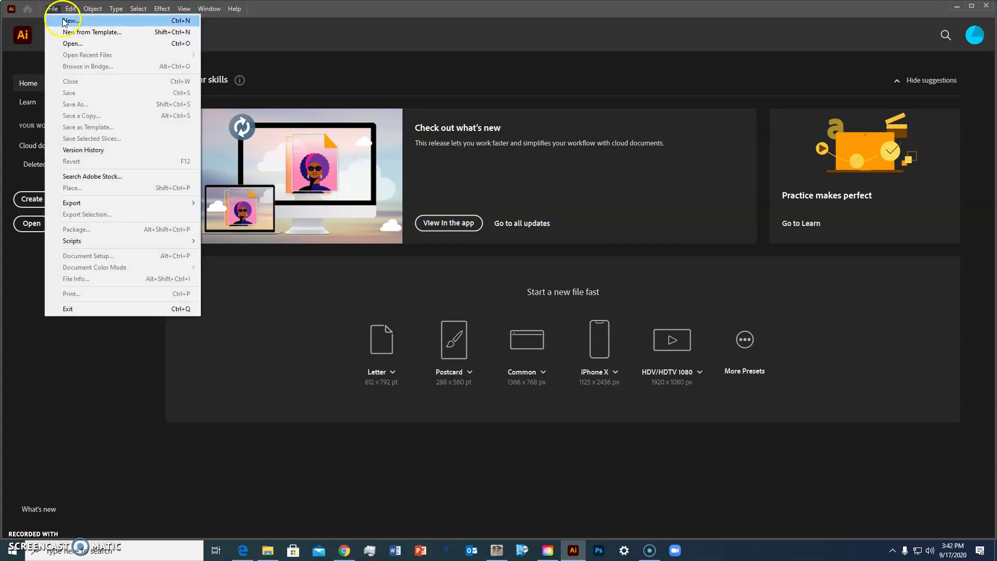
pyautogui.click(63, 18)
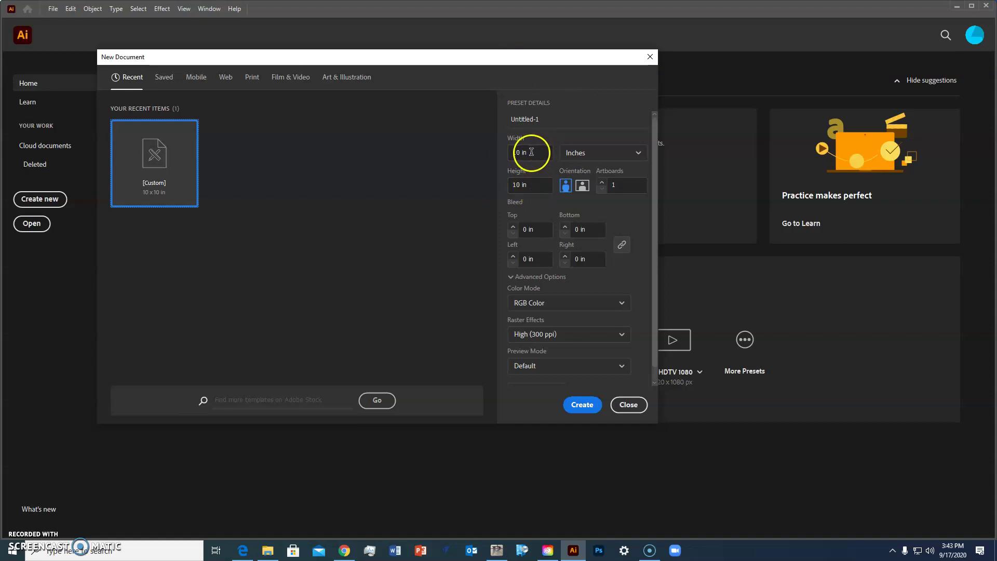
pyautogui.click(604, 153)
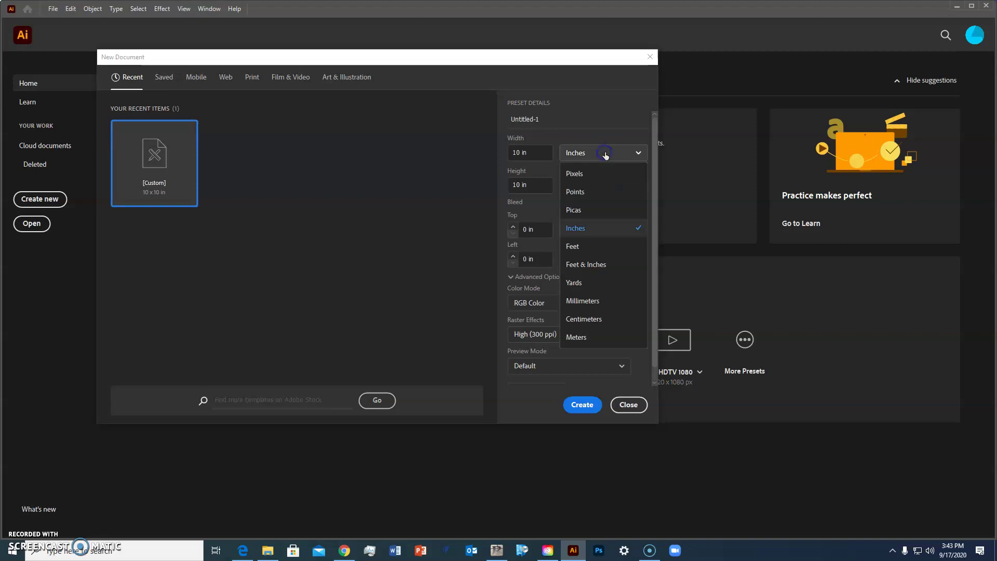
pyautogui.click(587, 227)
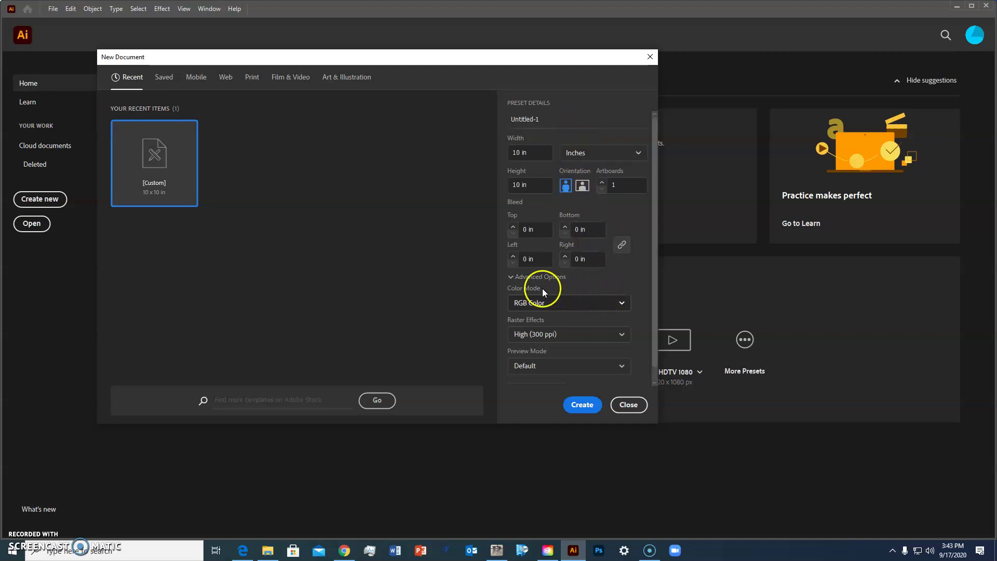
pyautogui.click(511, 276)
pyautogui.click(511, 276)
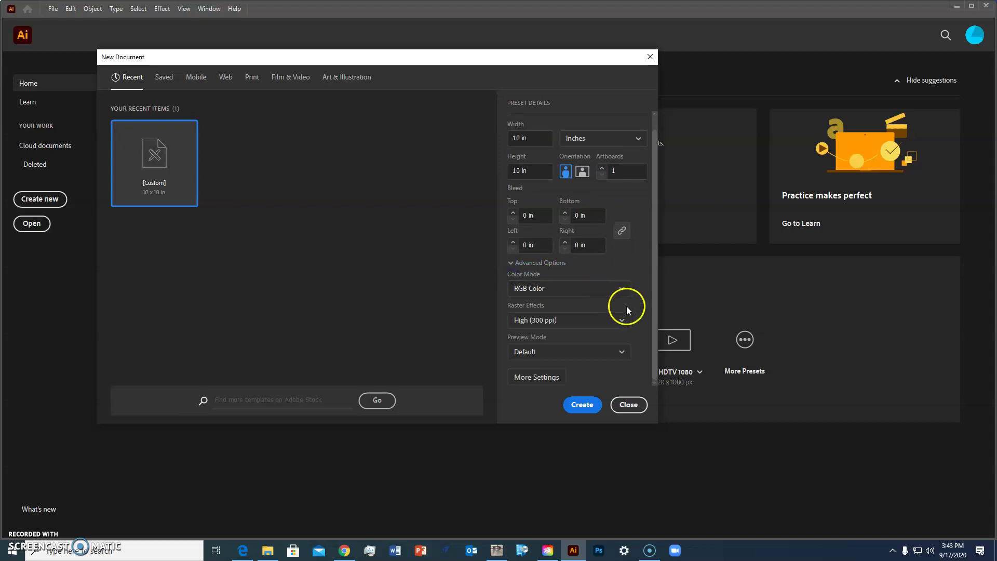
# Keep RGB Color and High (300 ppi) raster effects, then create the 10 x 10 in document
pyautogui.click(566, 289)
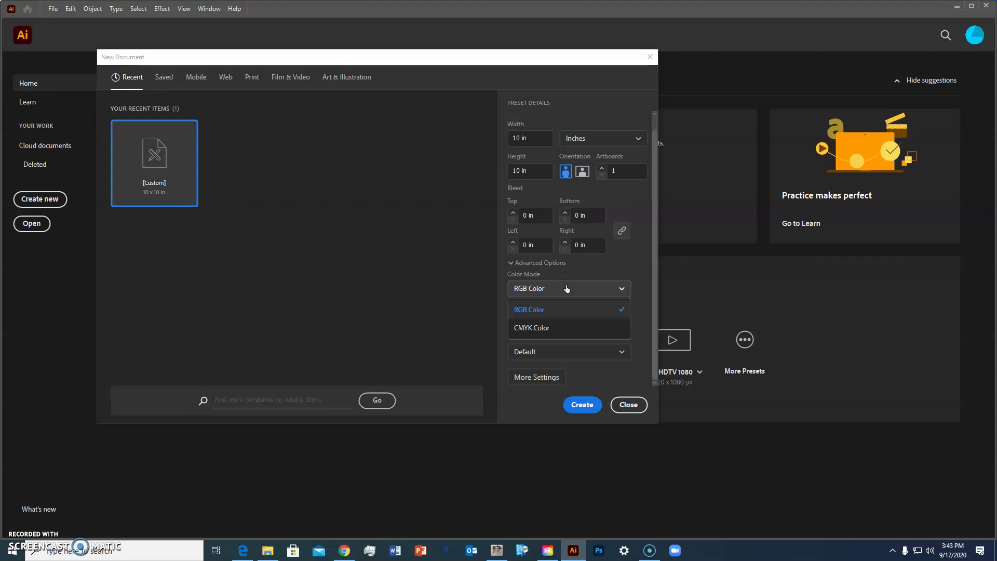
pyautogui.click(567, 288)
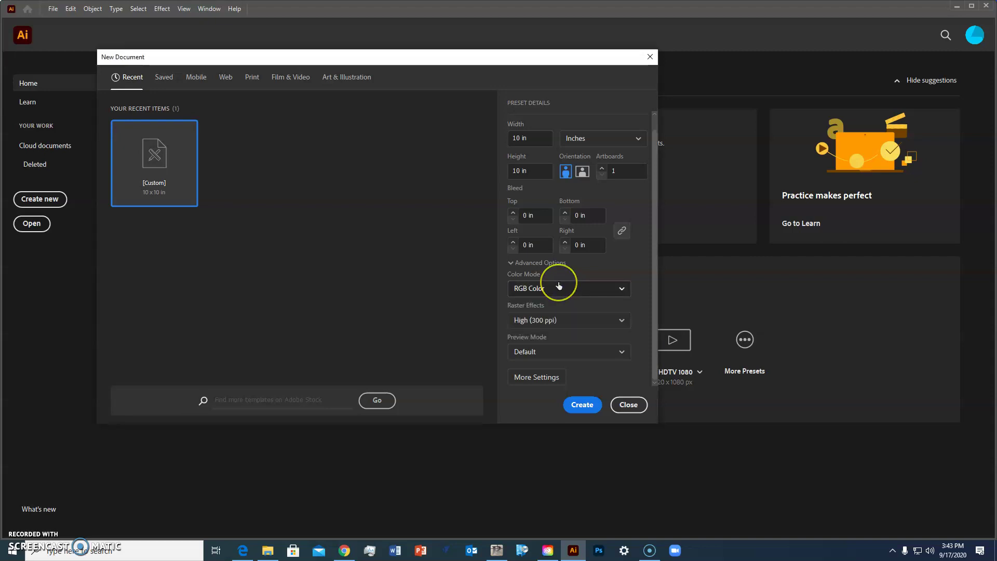
pyautogui.click(559, 284)
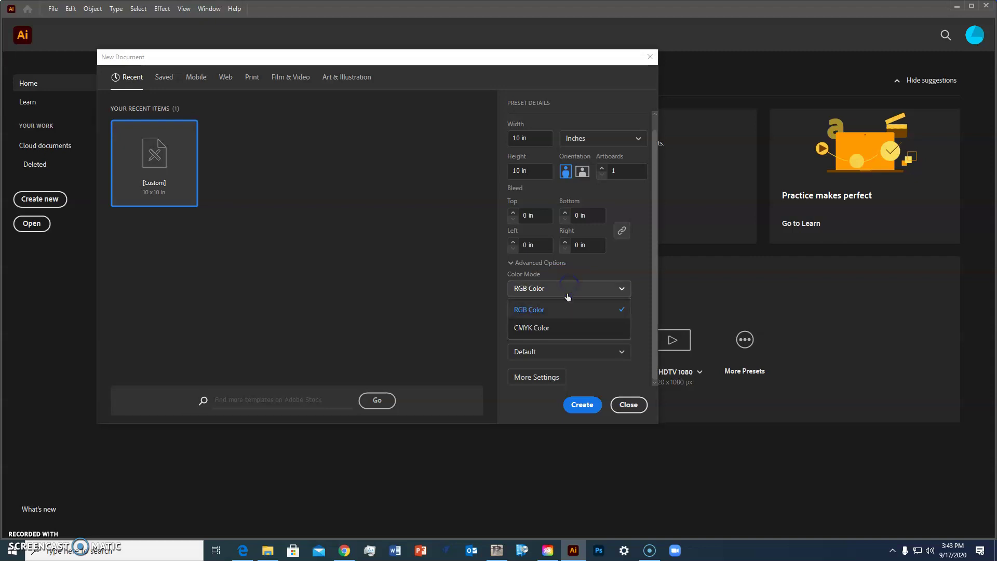
pyautogui.click(561, 312)
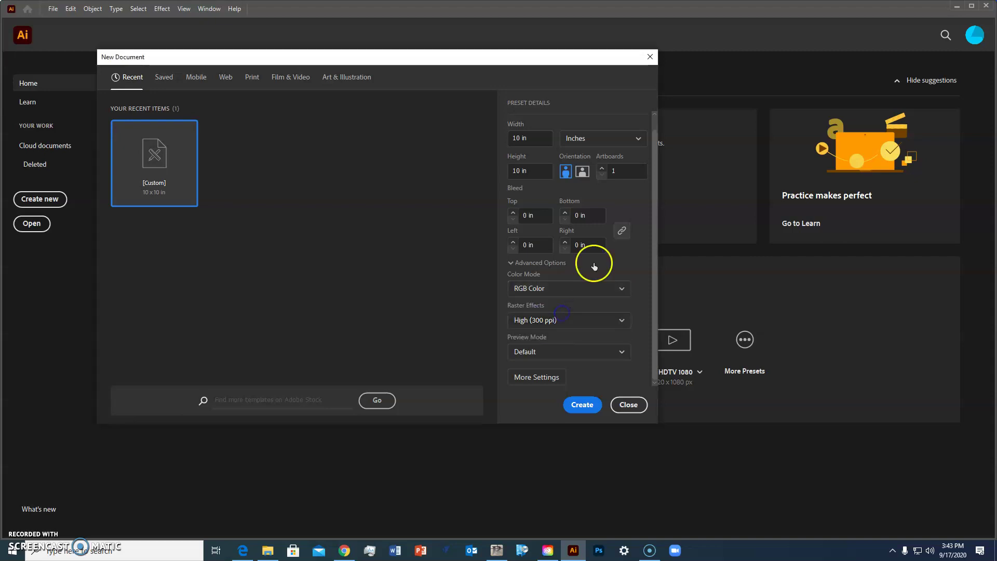
pyautogui.click(579, 325)
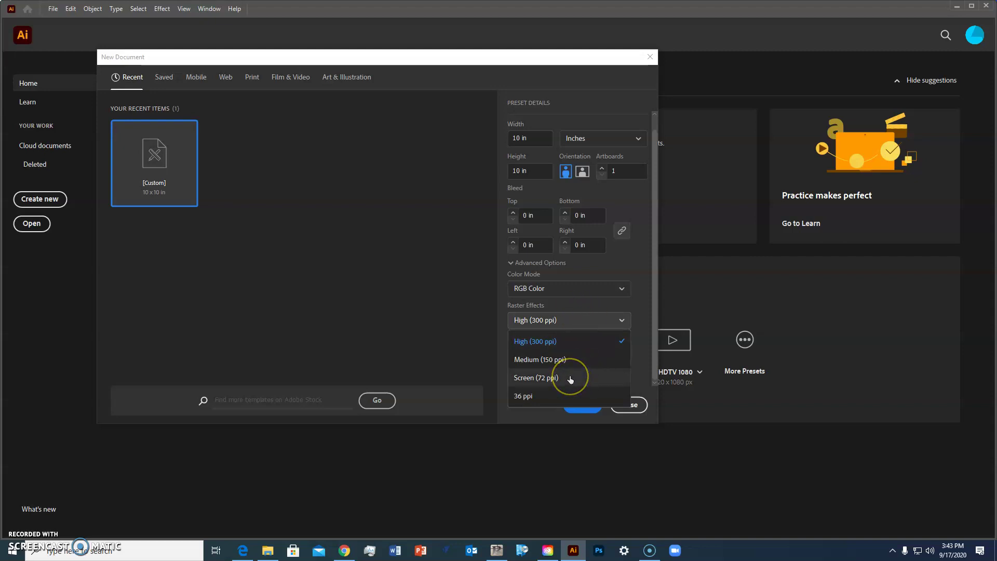
pyautogui.click(573, 341)
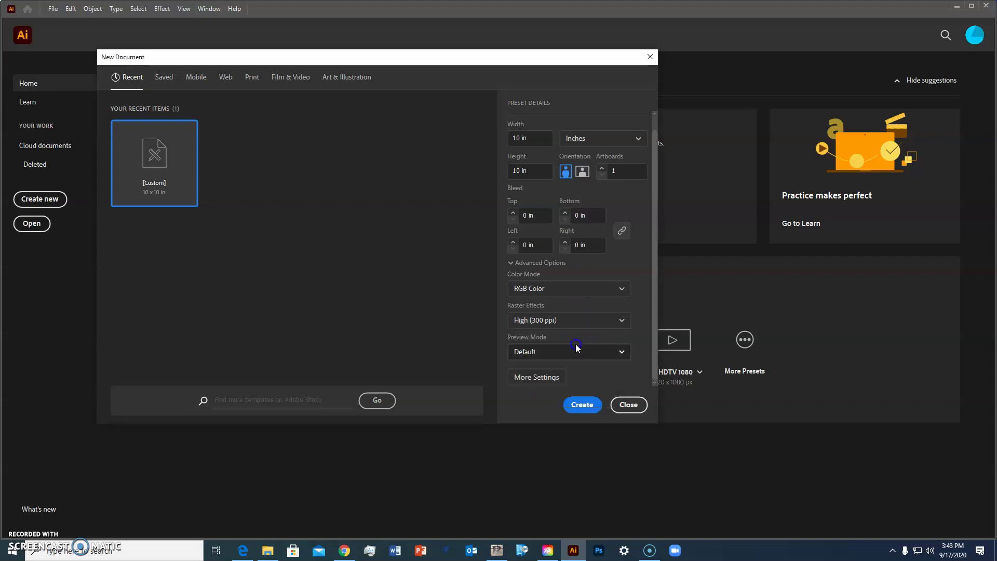
pyautogui.click(582, 337)
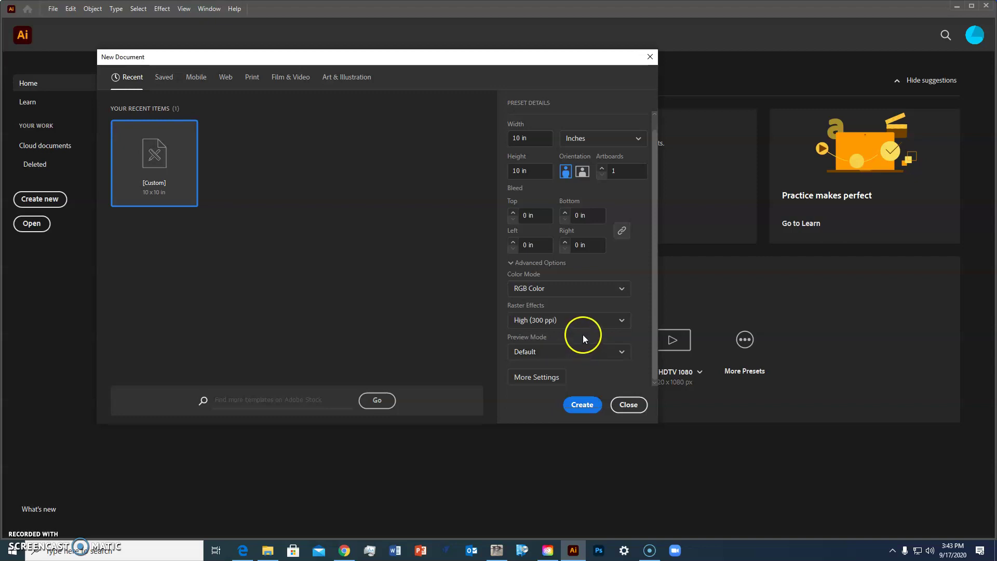
pyautogui.click(582, 405)
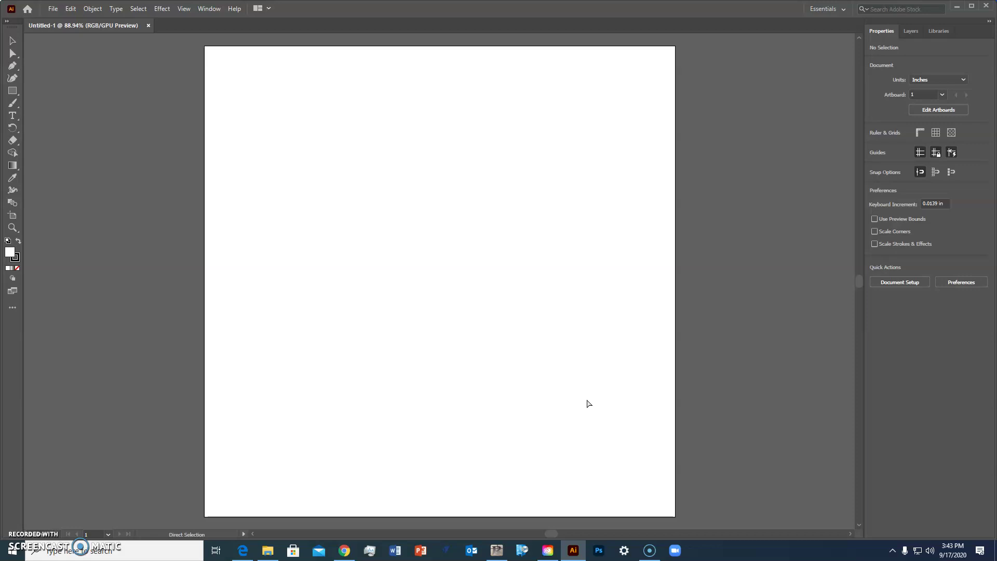
# Turn on rulers with Ctrl+R and the grid with Ctrl+' over the artboard
pyautogui.click(590, 403)
pyautogui.hotkey('ctrl', 'r')
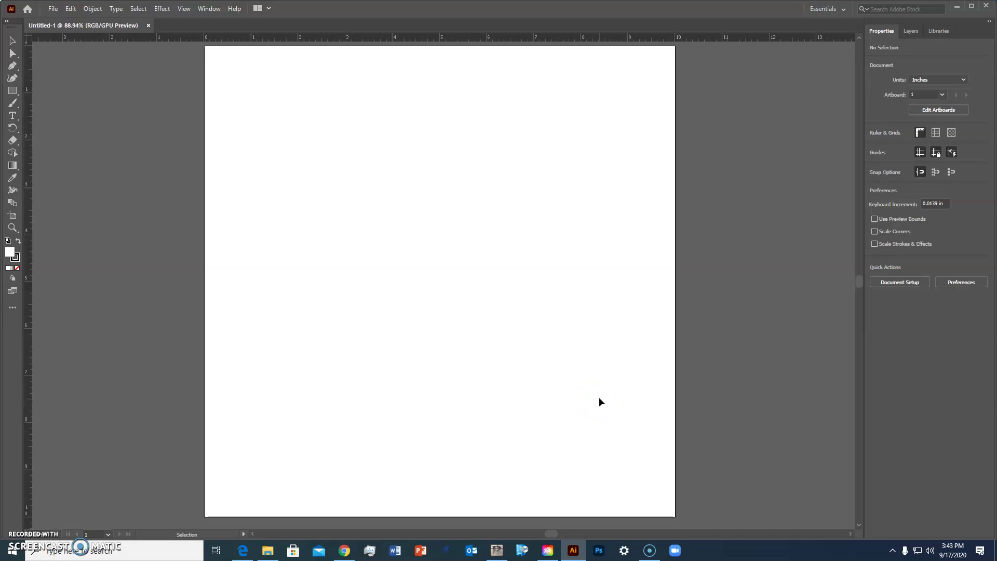
pyautogui.press('a')
pyautogui.hotkey('ctrl', "'")
pyautogui.press('v')
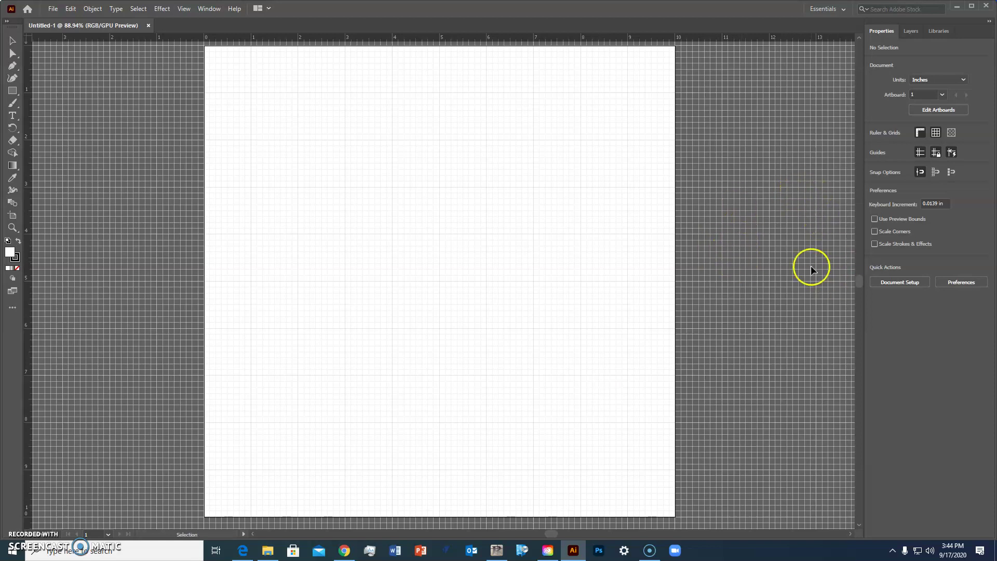
# Switch the workspace to Essentials Classic from the Window menu
pyautogui.click(213, 10)
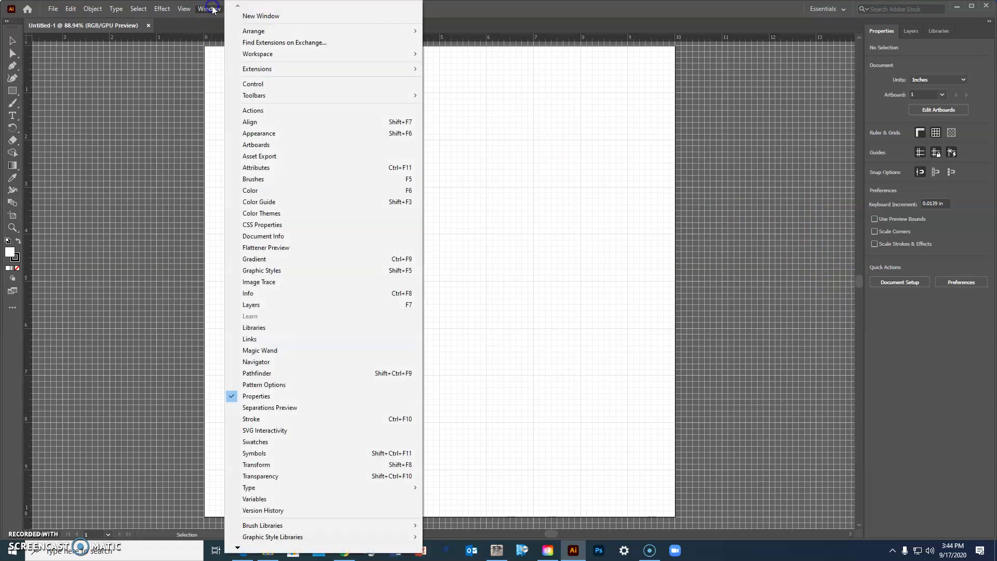
pyautogui.moveTo(275, 55)
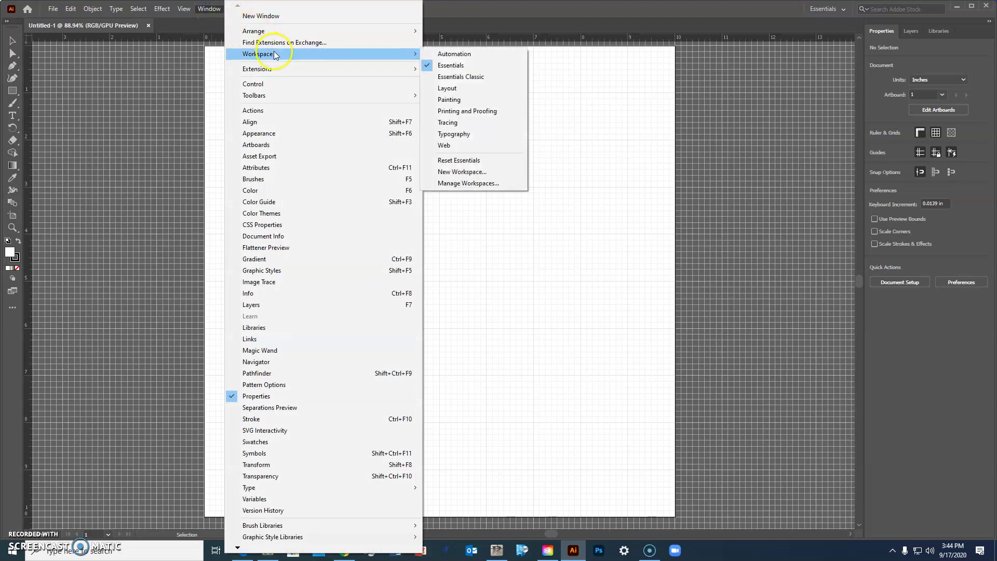
pyautogui.click(465, 78)
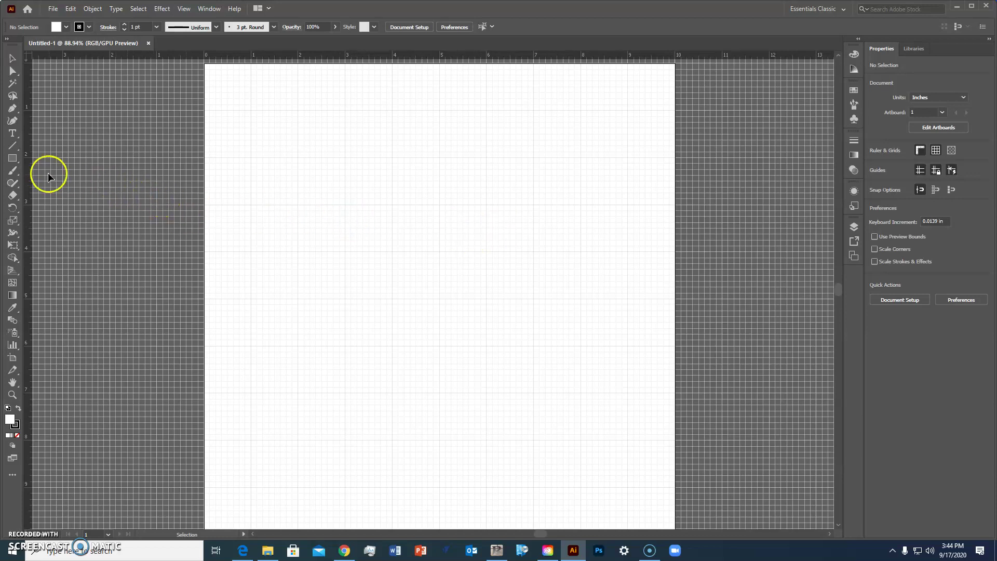
# Draw a rounded rectangle 1 in wide and 2 in tall
pyautogui.click(13, 158)
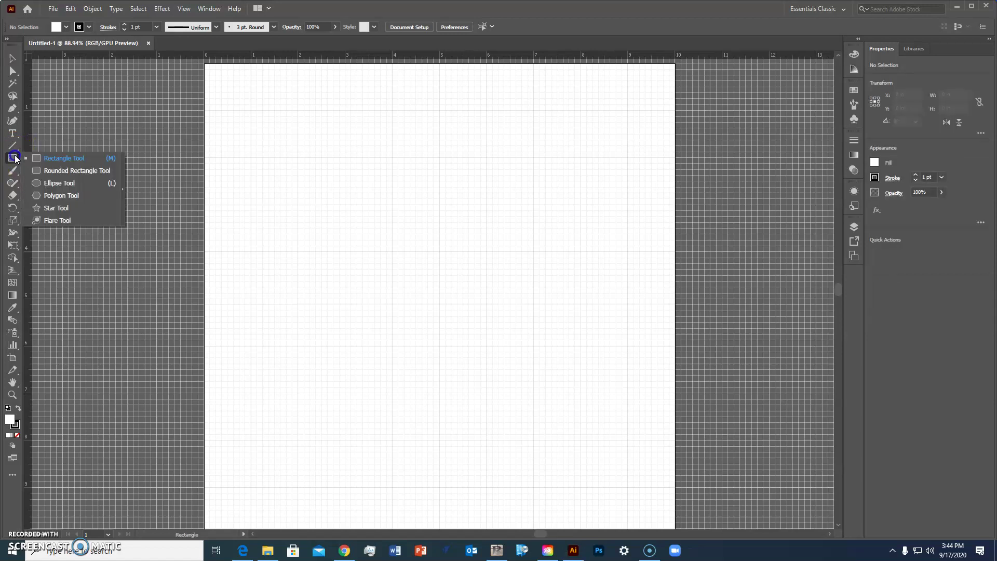
pyautogui.moveTo(15, 158); pyautogui.dragTo(96, 173)
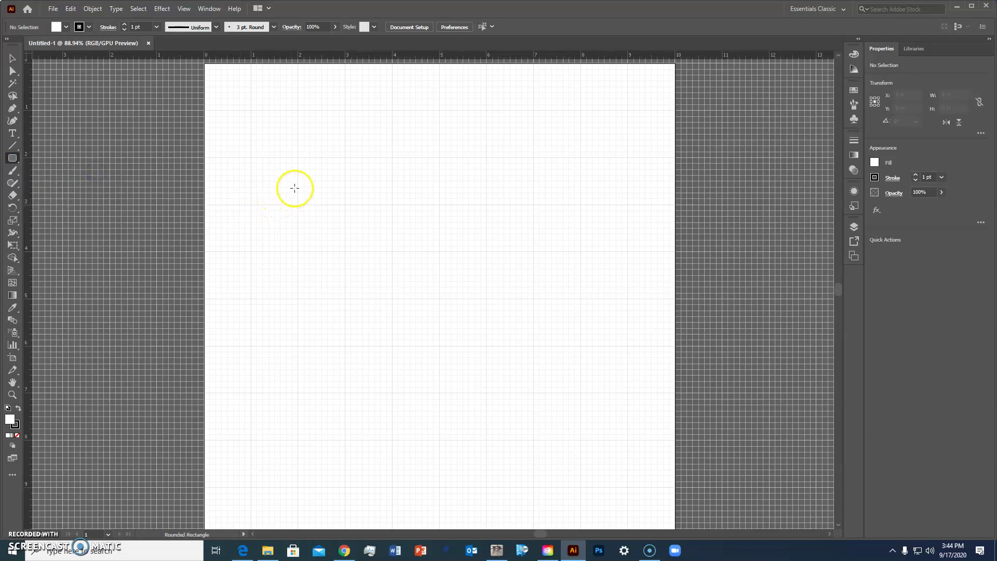
pyautogui.click(308, 179)
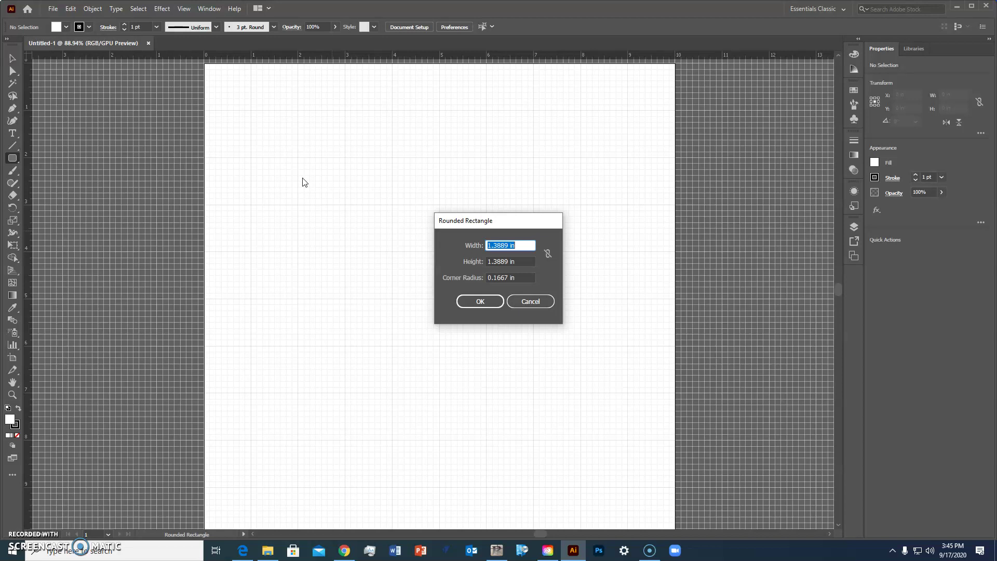
pyautogui.write('1')
pyautogui.press('Tab')
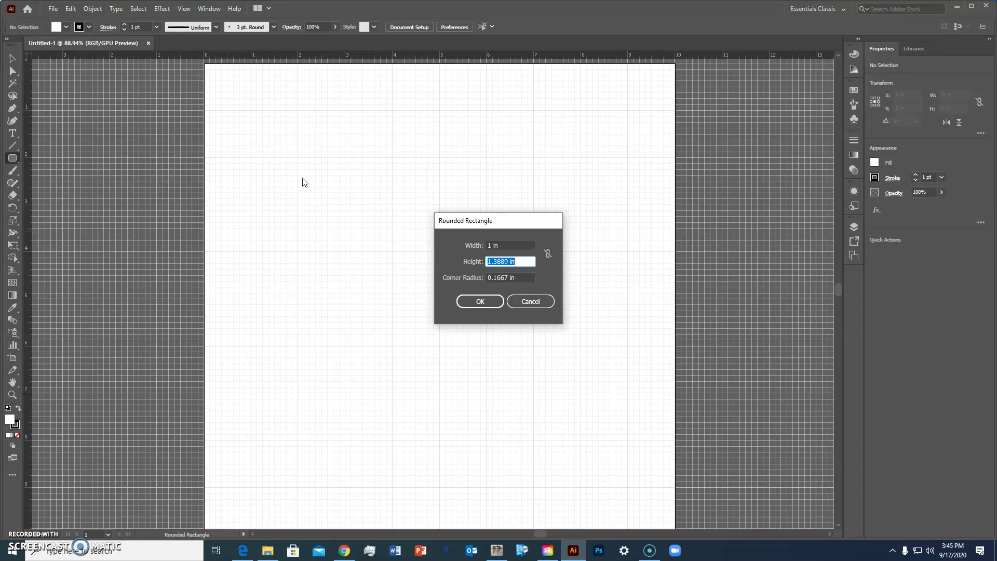
pyautogui.write('2')
pyautogui.click(480, 302)
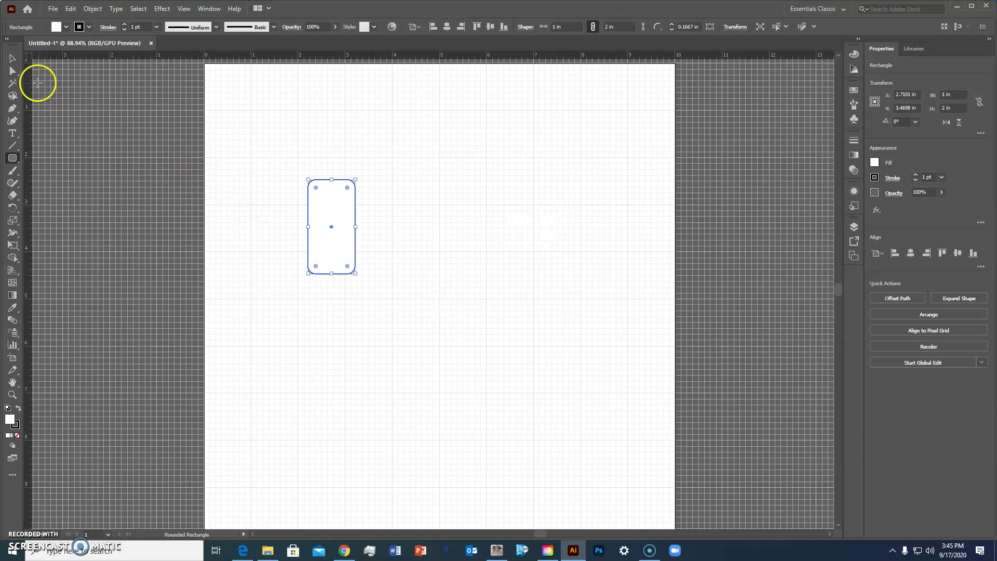
pyautogui.click(18, 61)
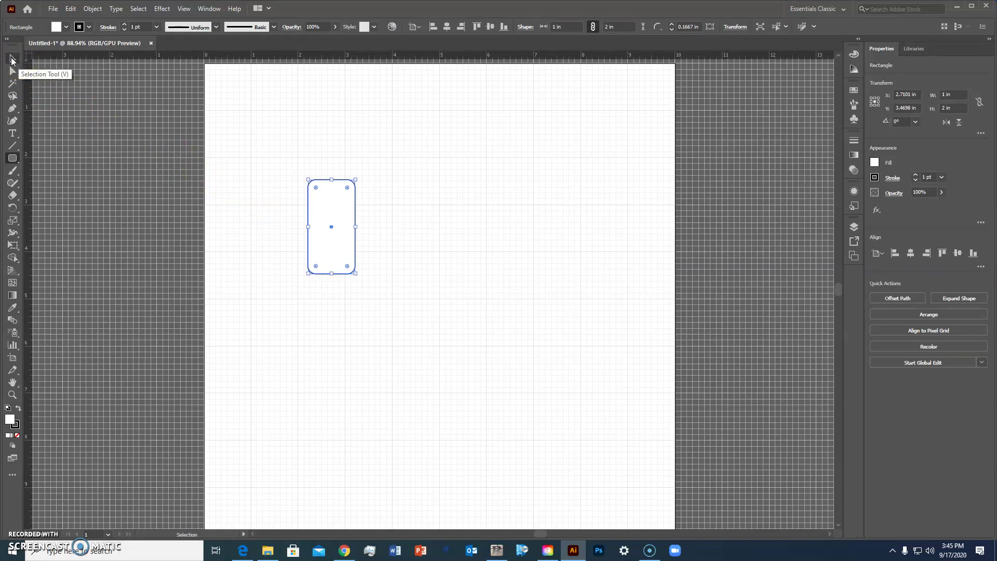
# Set the rounded rectangle's fill to None, leaving only its 1 pt outline
pyautogui.click(11, 61)
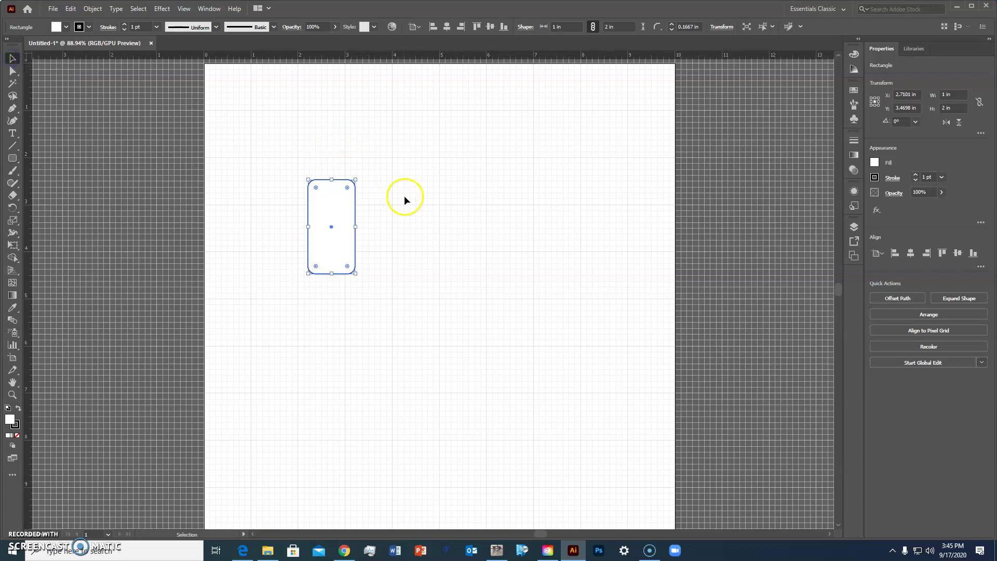
pyautogui.click(382, 204)
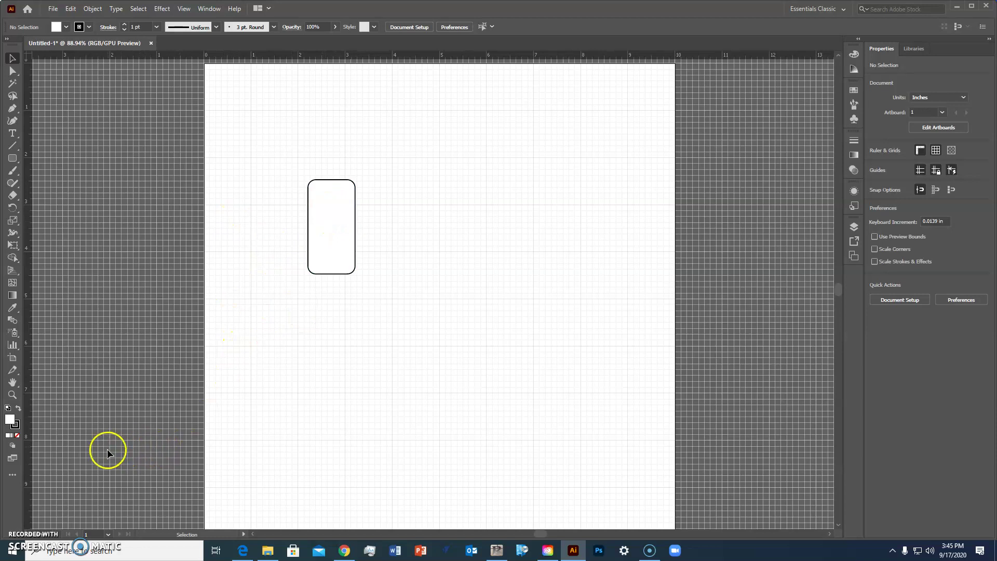
pyautogui.click(15, 426)
pyautogui.click(17, 436)
pyautogui.click(337, 254)
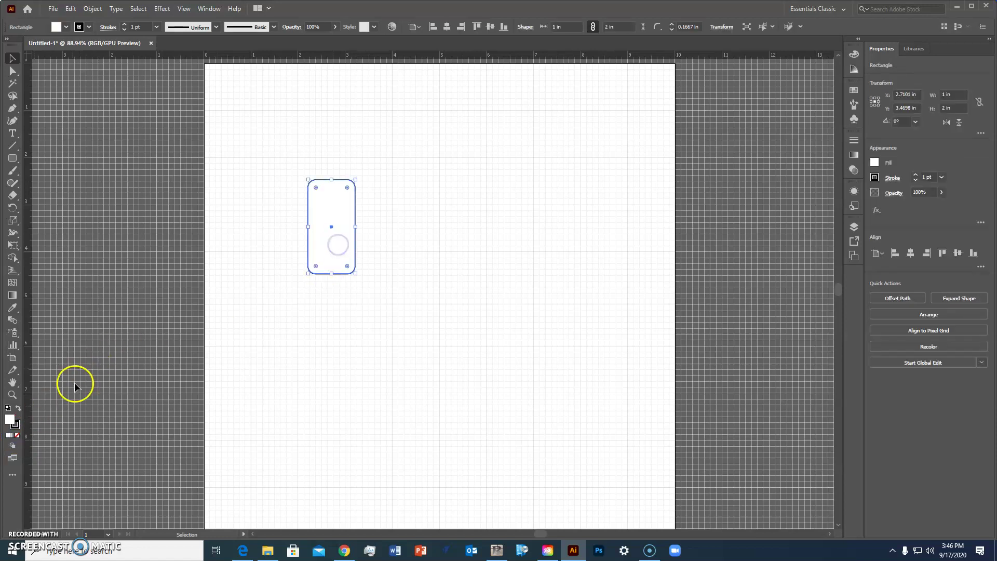
pyautogui.click(16, 420)
pyautogui.click(15, 424)
pyautogui.click(18, 439)
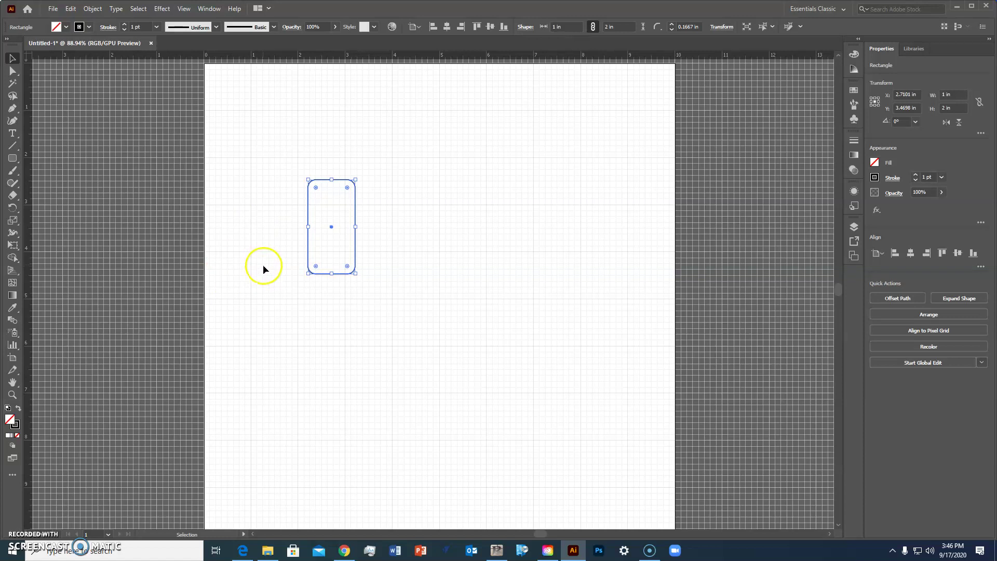
# Set the rounded rectangle's stroke to pure red FF0000 in the Color Picker
pyautogui.click(17, 428)
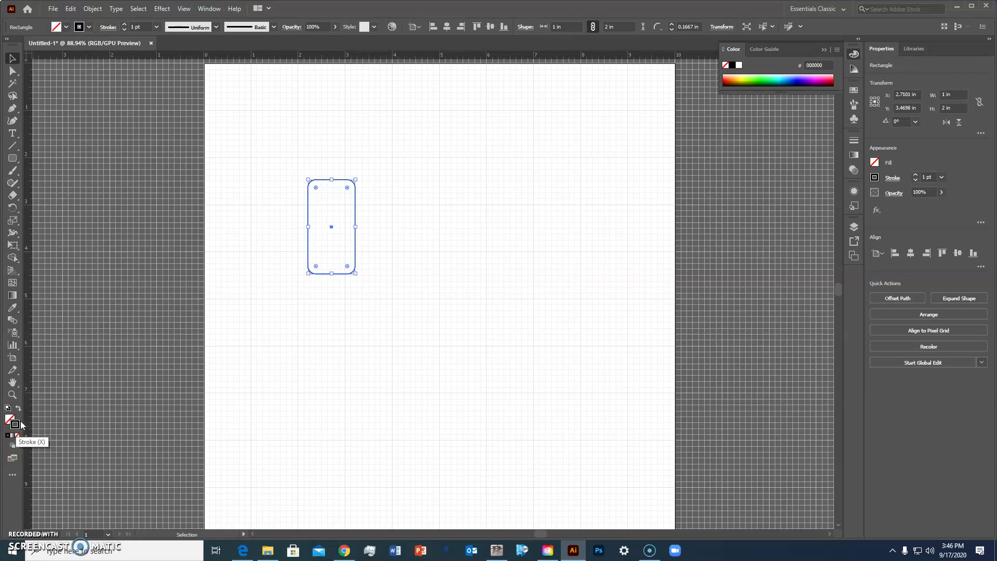
pyautogui.click(19, 424)
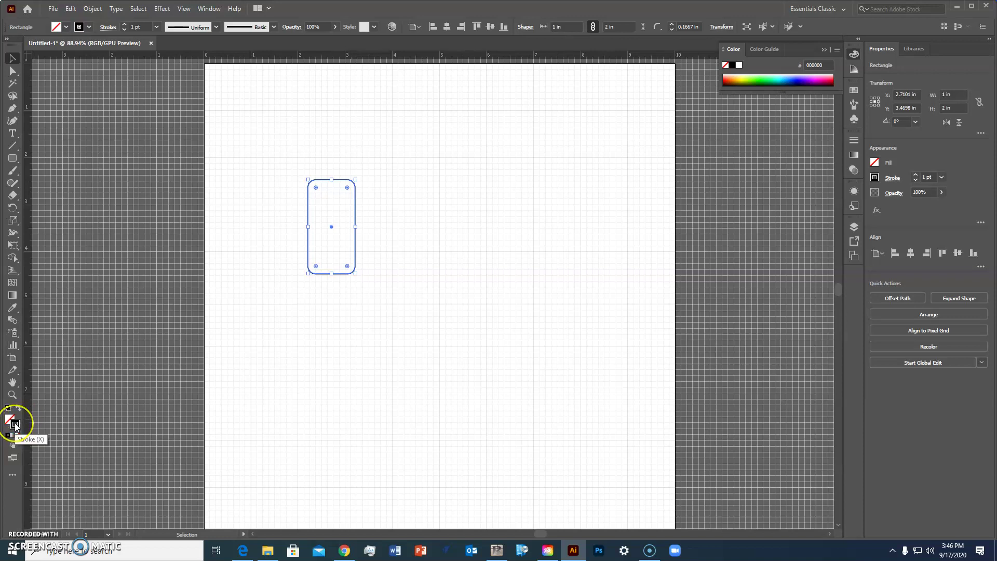
pyautogui.doubleClick(15, 426)
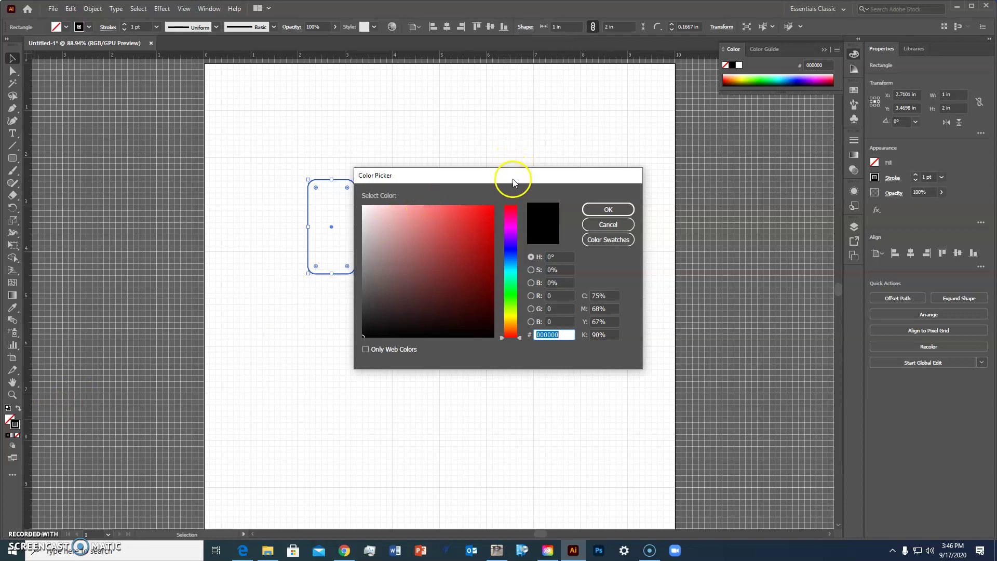
pyautogui.moveTo(509, 174); pyautogui.dragTo(518, 145)
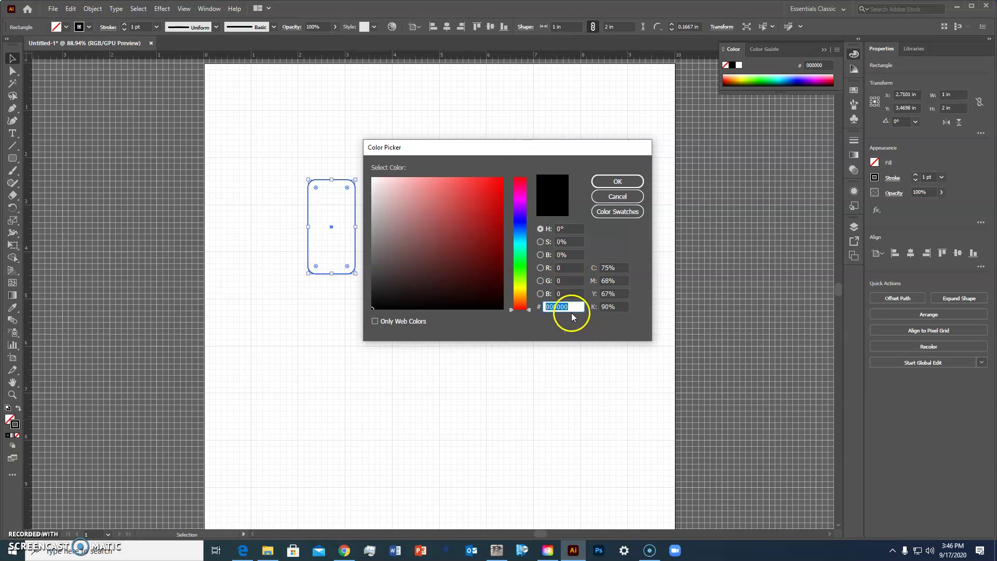
pyautogui.moveTo(491, 196); pyautogui.dragTo(509, 175)
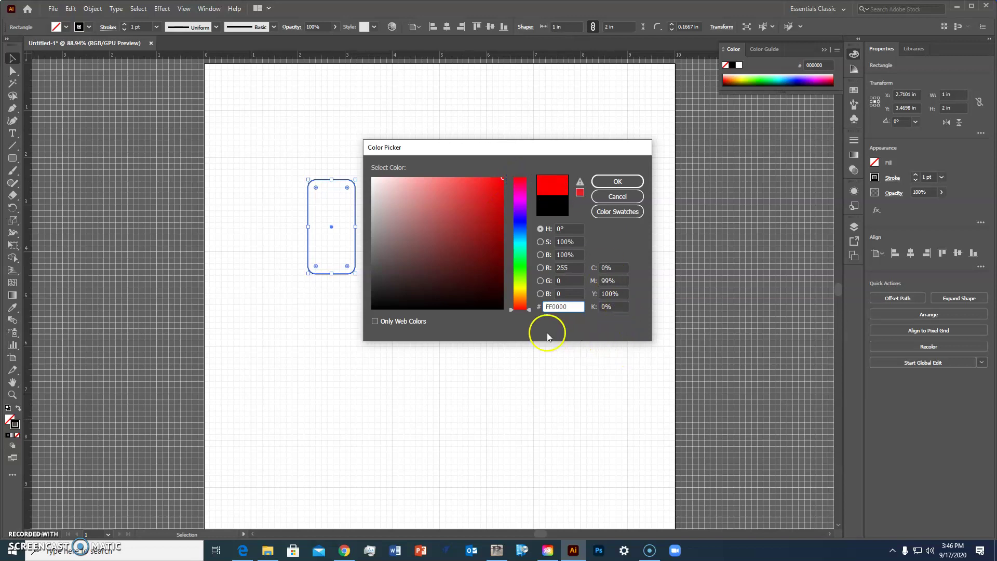
pyautogui.click(563, 307)
pyautogui.click(620, 183)
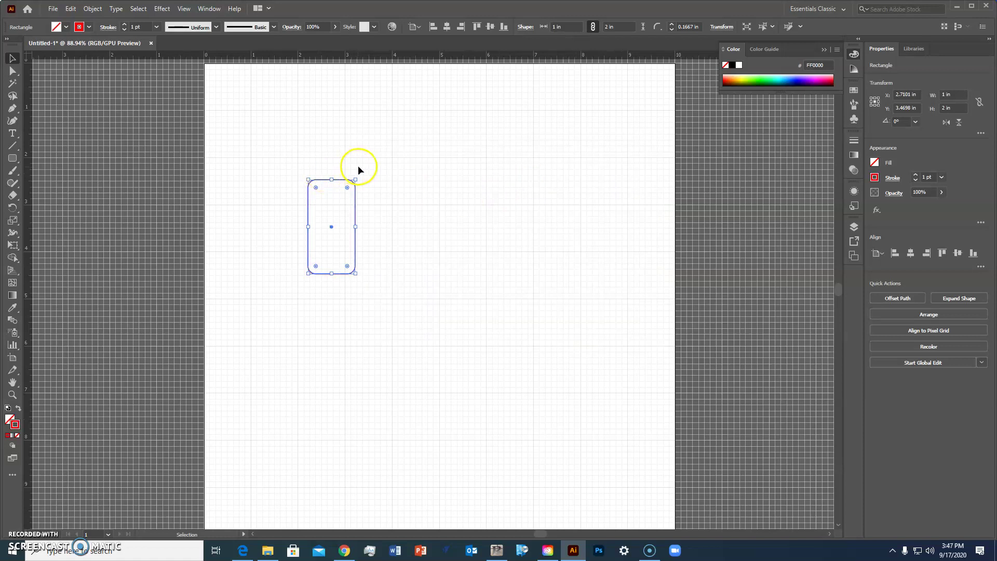
pyautogui.click(373, 195)
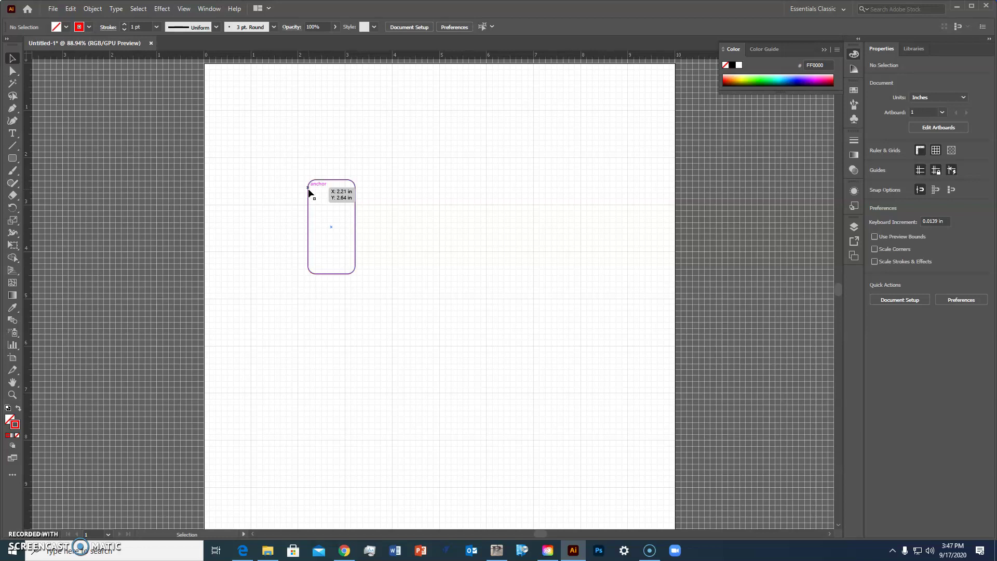
# Set the rounded rectangle's stroke weight to 0.001 pt, leaving a faint red hairline outline
pyautogui.click(298, 176)
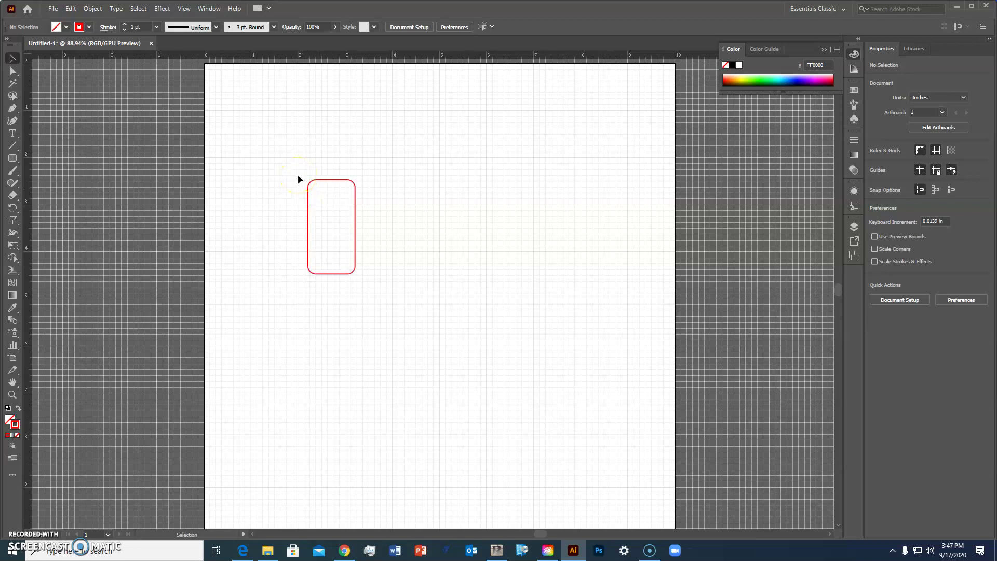
pyautogui.click(144, 24)
pyautogui.press('BackSpace')
pyautogui.click(348, 179)
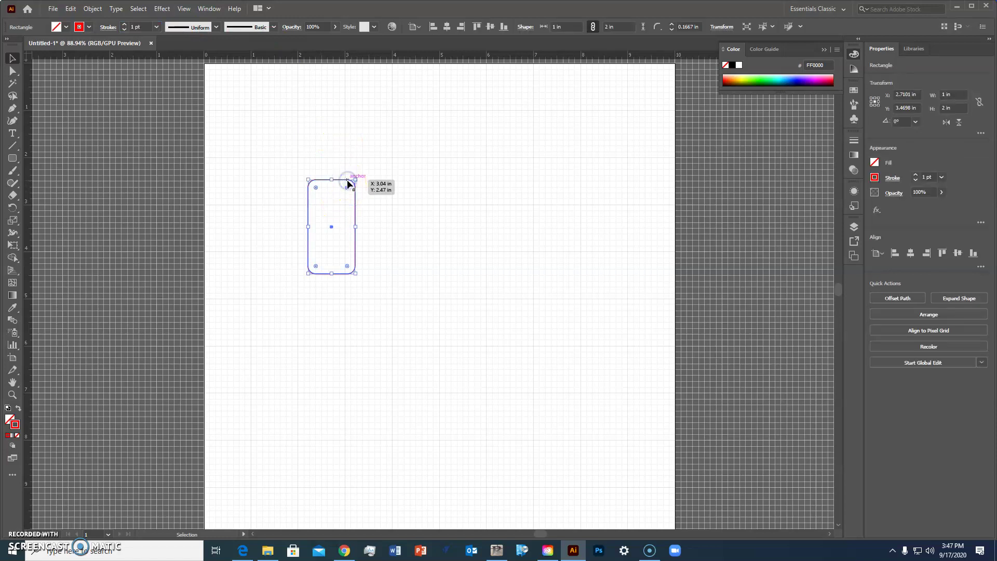
pyautogui.click(139, 27)
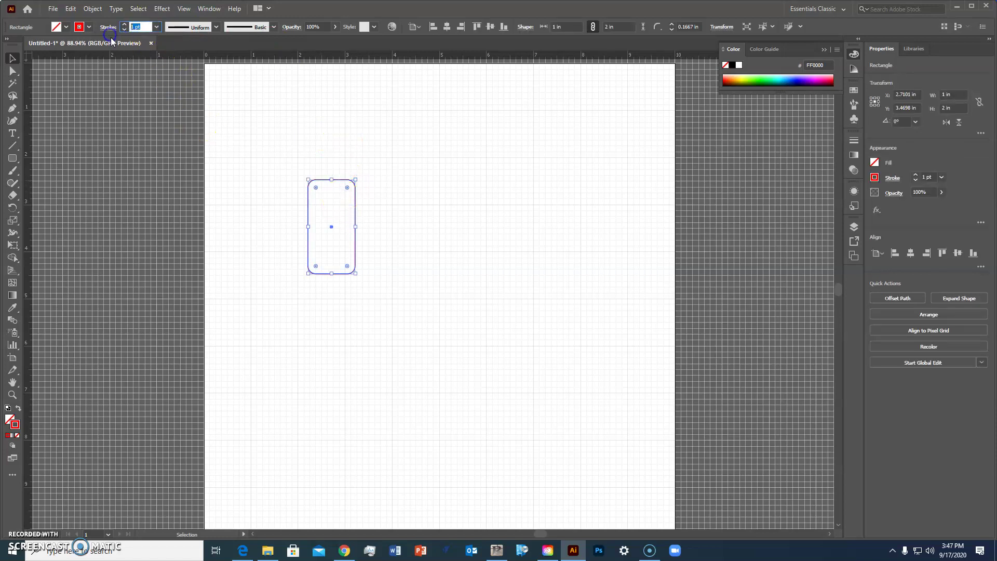
pyautogui.write('.')
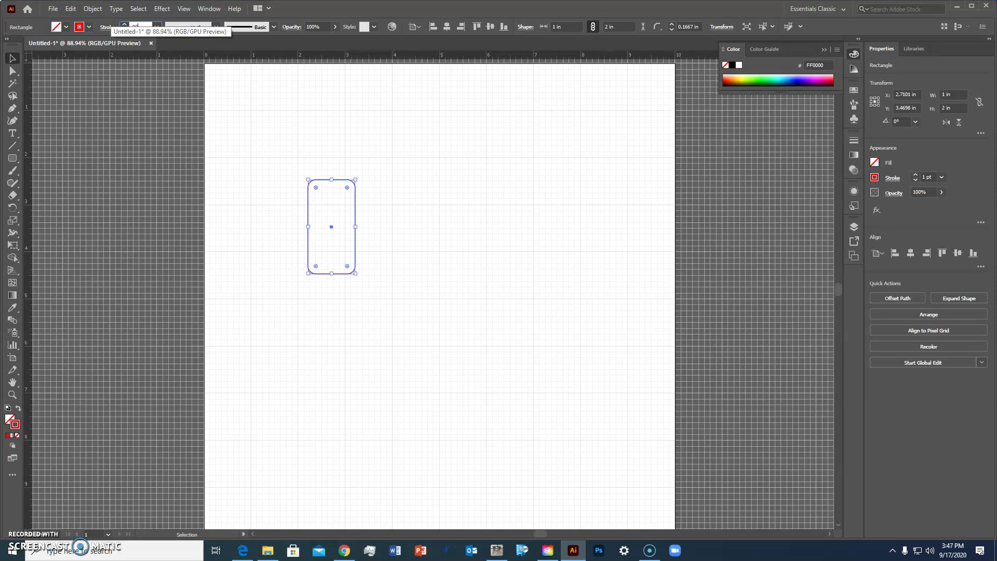
pyautogui.write('001')
pyautogui.press('Tab')
pyautogui.click(421, 132)
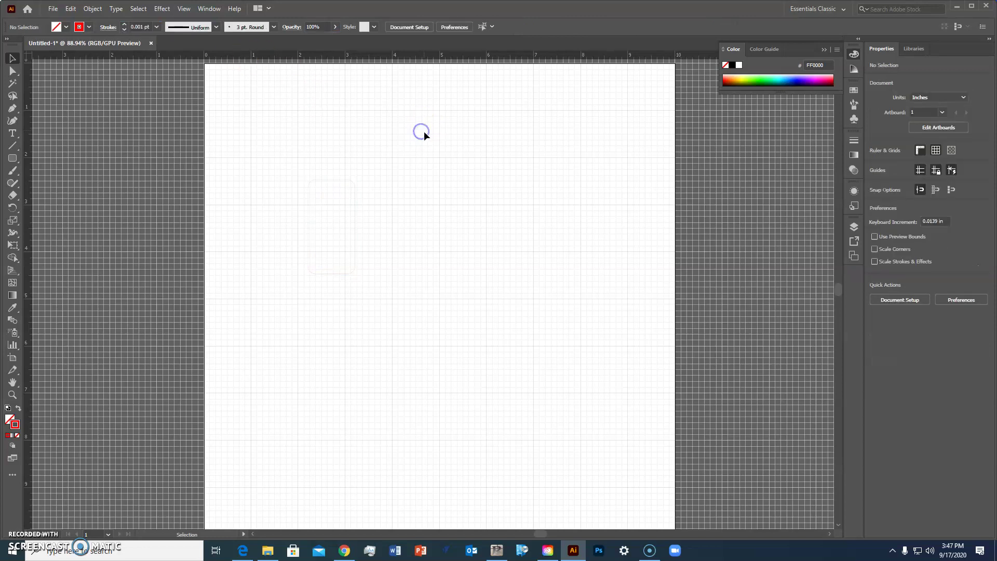
pyautogui.moveTo(376, 178); pyautogui.dragTo(300, 294)
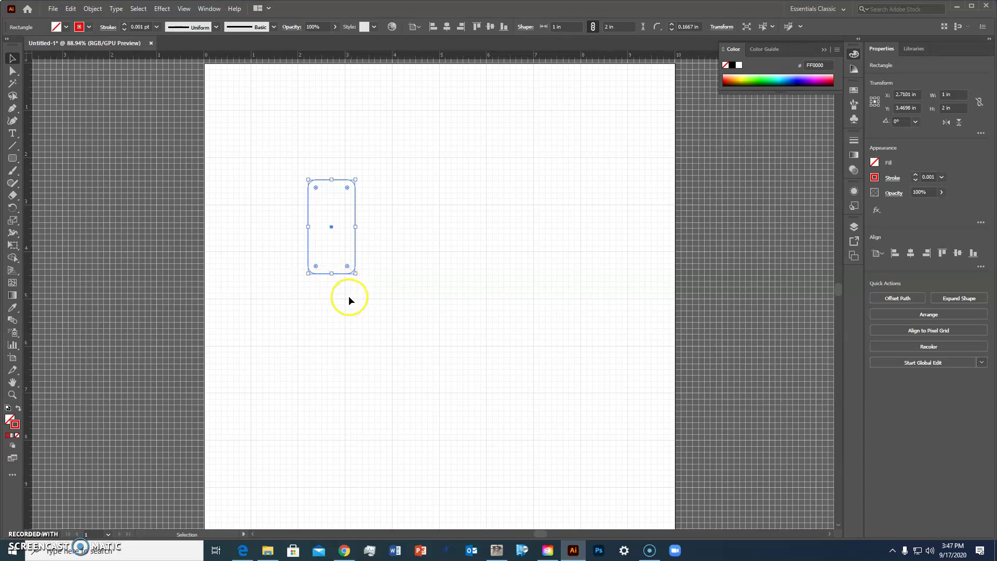
pyautogui.click(395, 262)
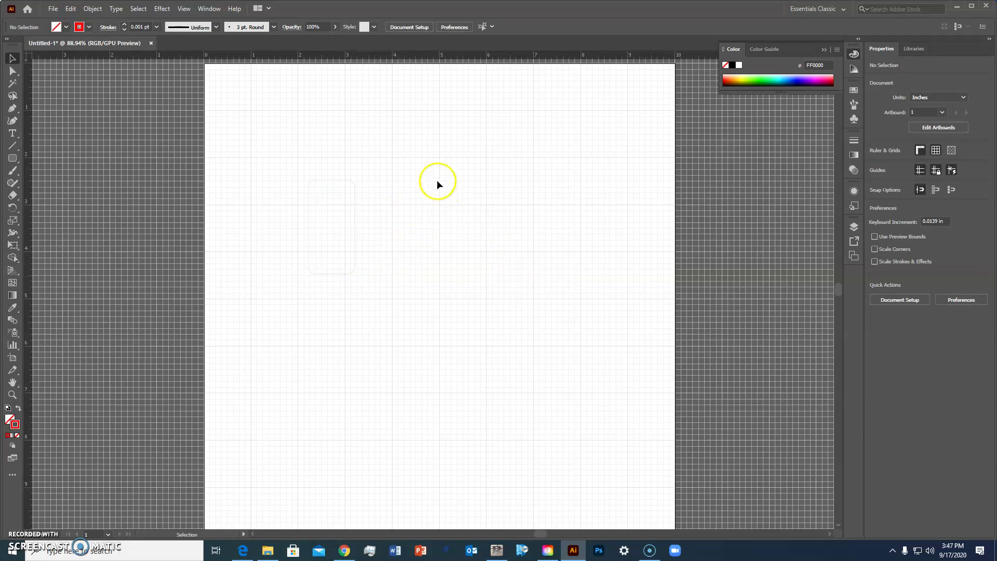
# Create a 0.2 x 0.2 in circle with the Ellipse Tool
pyautogui.click(13, 159)
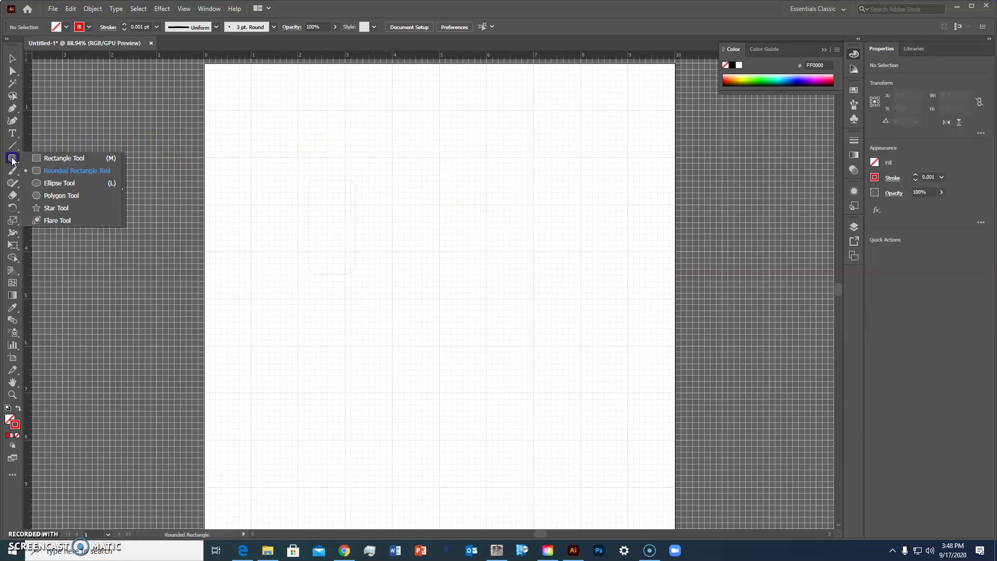
pyautogui.moveTo(12, 160); pyautogui.dragTo(72, 184)
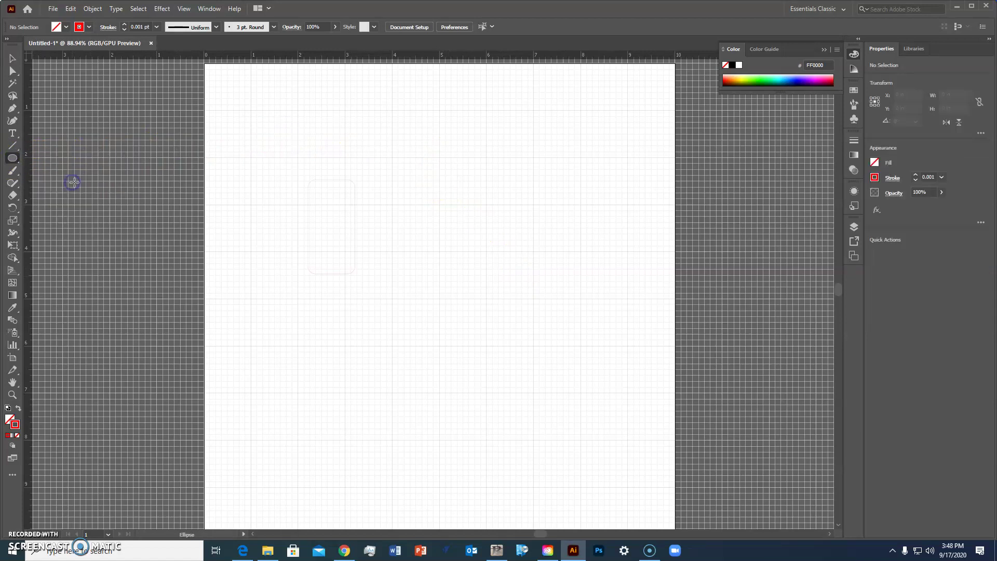
pyautogui.click(326, 195)
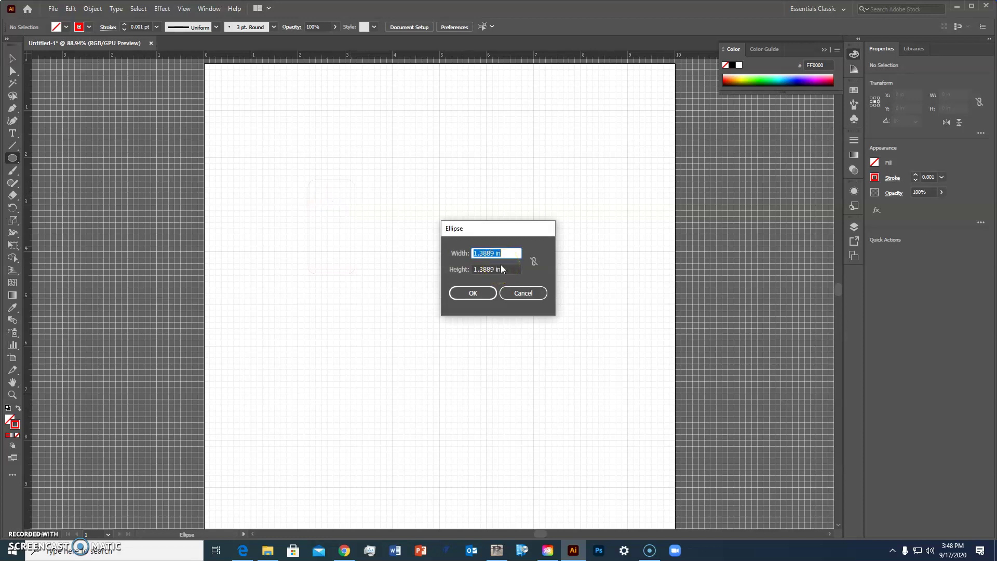
pyautogui.write('.2')
pyautogui.press('Tab')
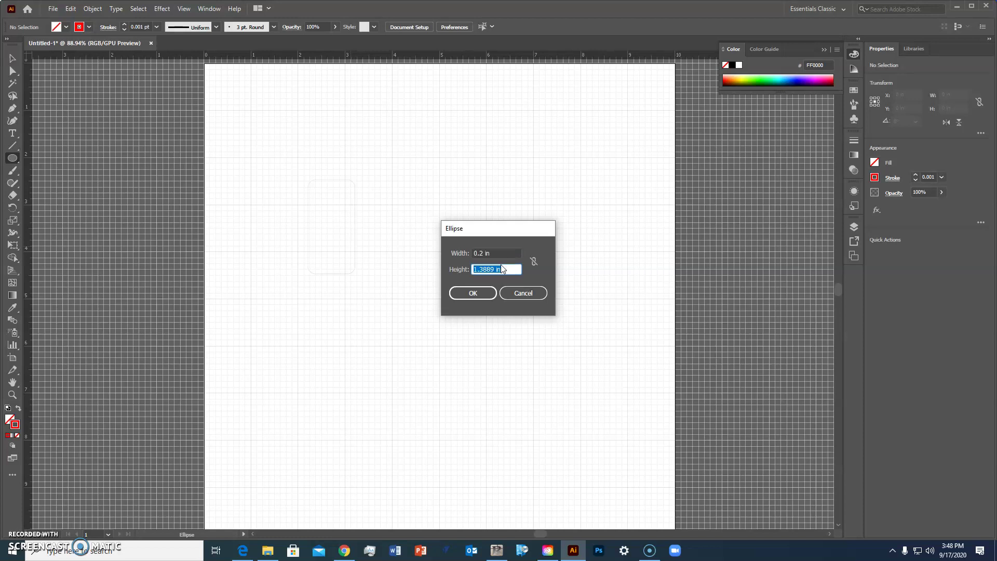
pyautogui.write('.2')
pyautogui.press('Tab')
pyautogui.click(473, 293)
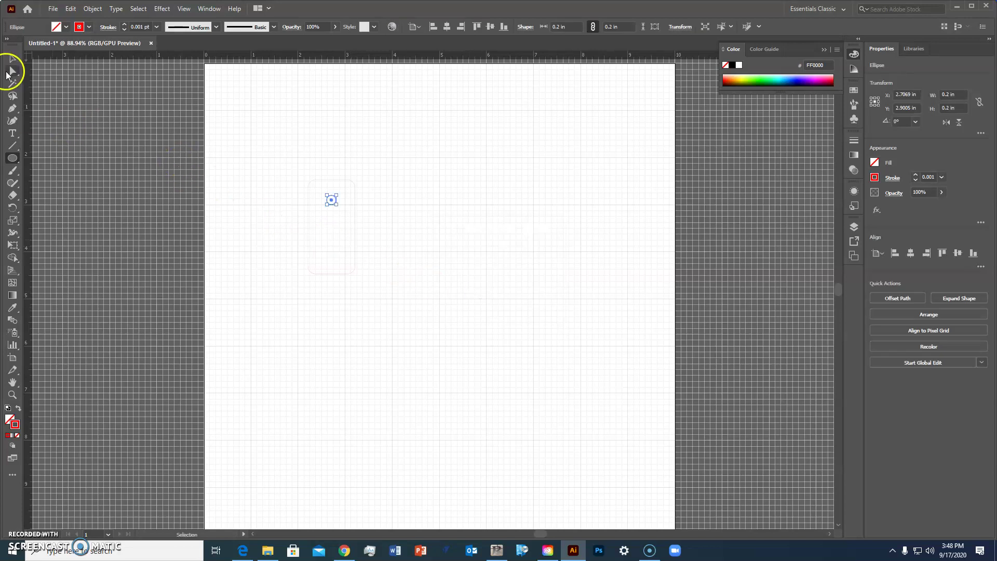
# Move the small circle up near the top of the rounded rectangle
pyautogui.click(12, 60)
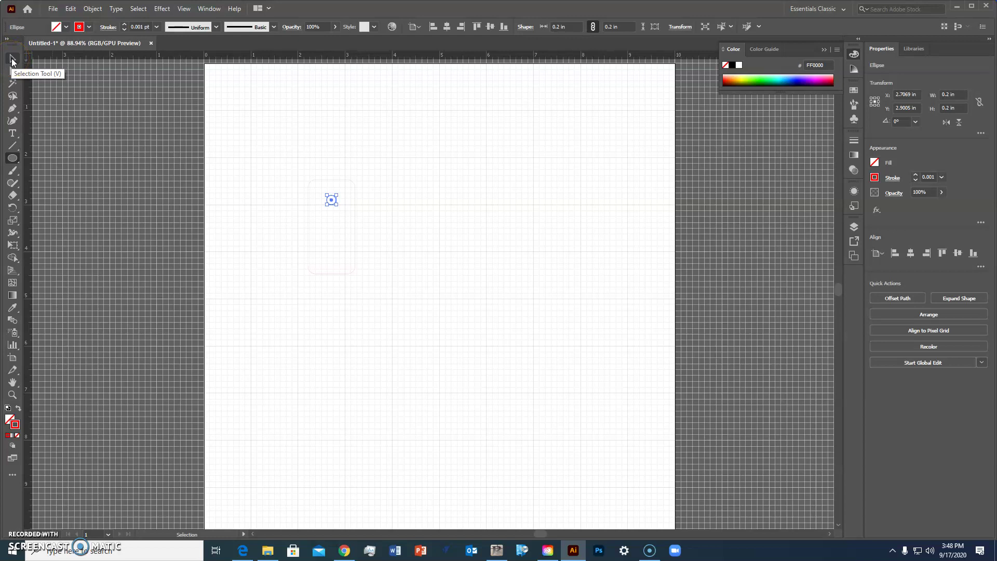
pyautogui.click(12, 60)
pyautogui.click(330, 202)
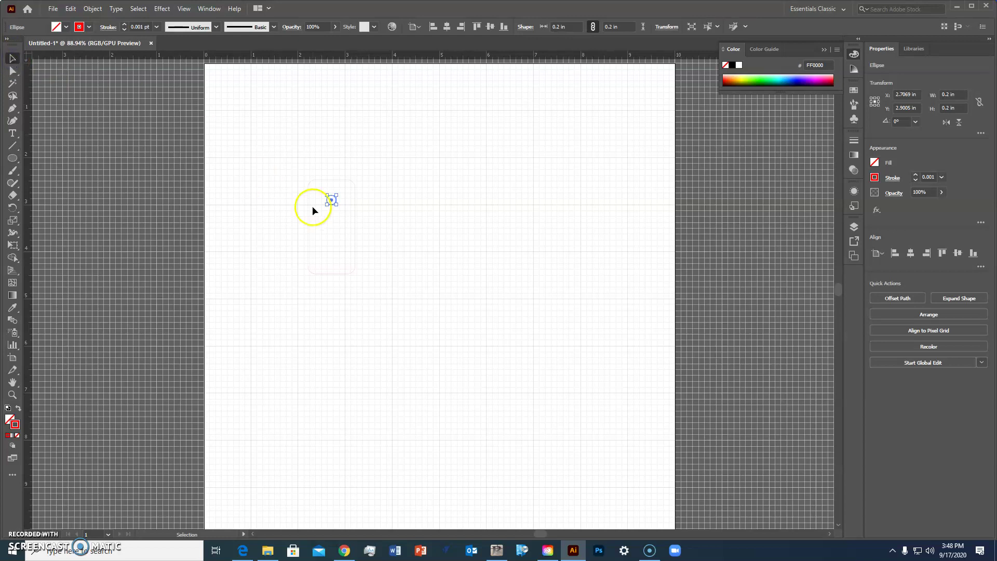
pyautogui.moveTo(331, 204); pyautogui.dragTo(332, 192)
# Place captainAmerica1.jpg from the Desktop onto the artboard at 5.0556 x 7.1111 in
pyautogui.click(430, 177)
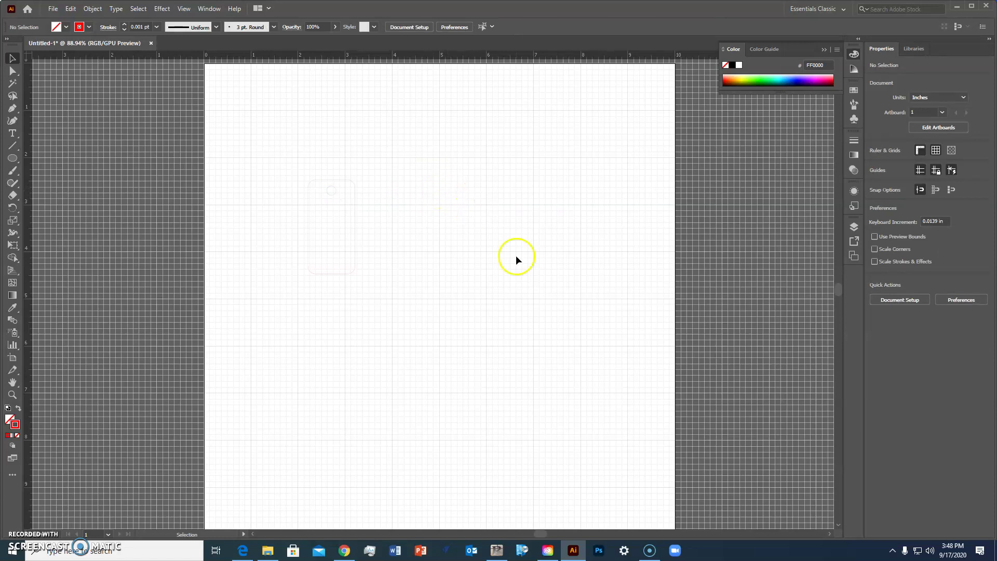
pyautogui.click(53, 10)
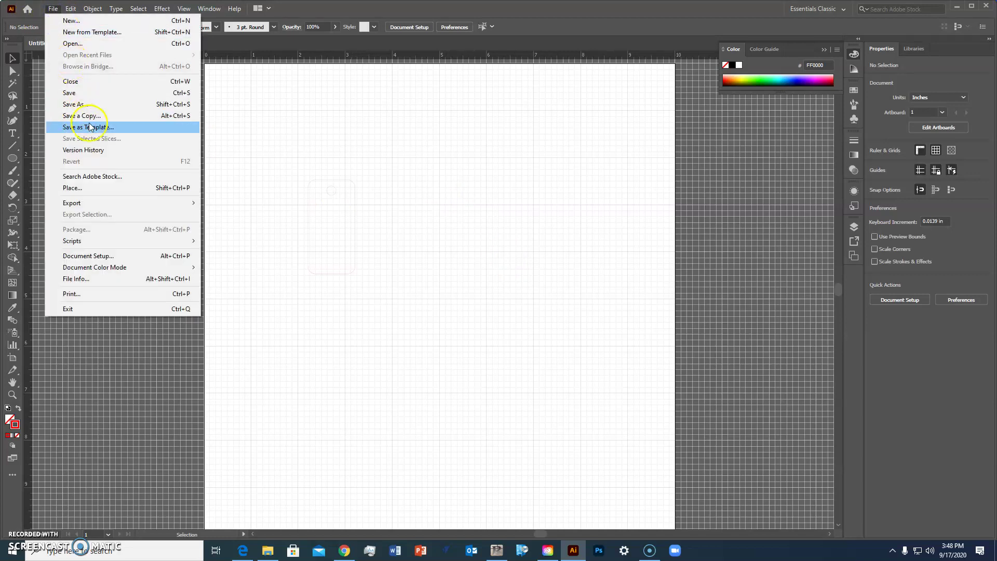
pyautogui.click(94, 189)
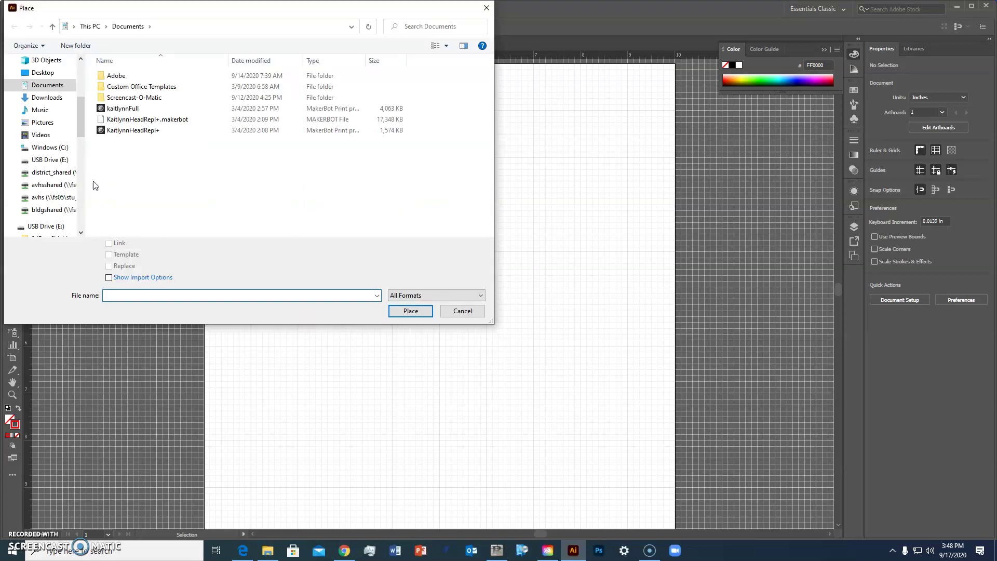
pyautogui.click(52, 75)
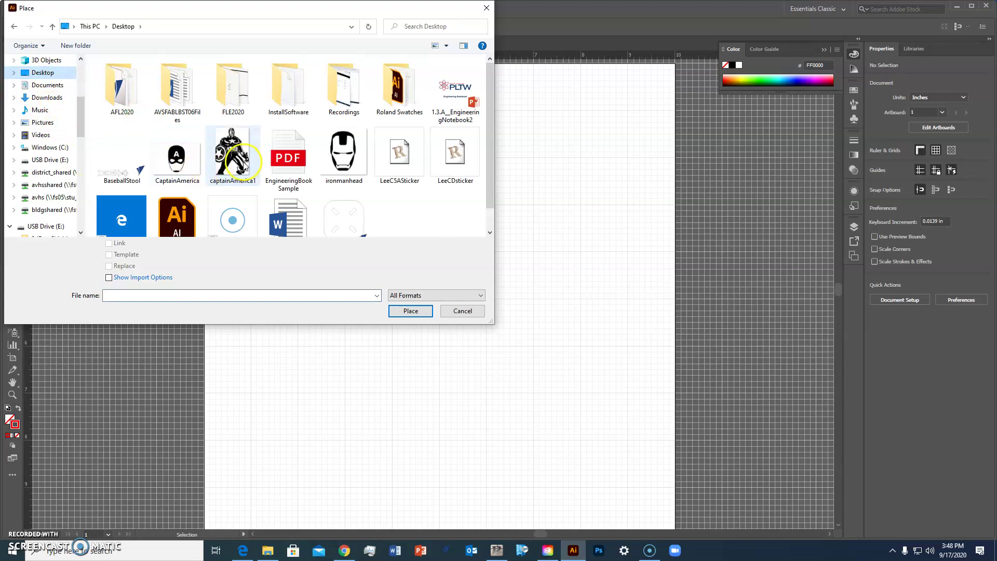
pyautogui.click(234, 155)
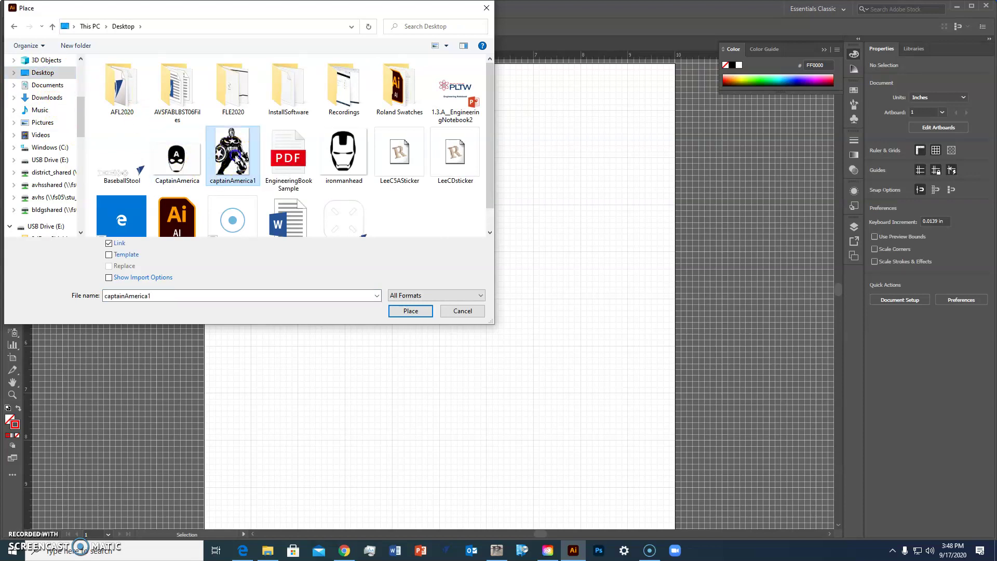
pyautogui.click(410, 310)
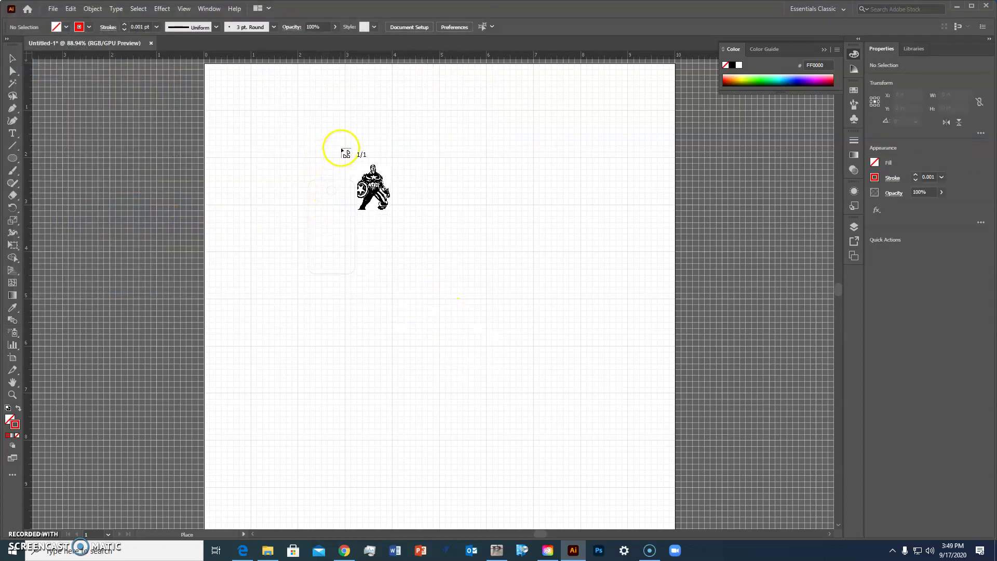
pyautogui.click(363, 142)
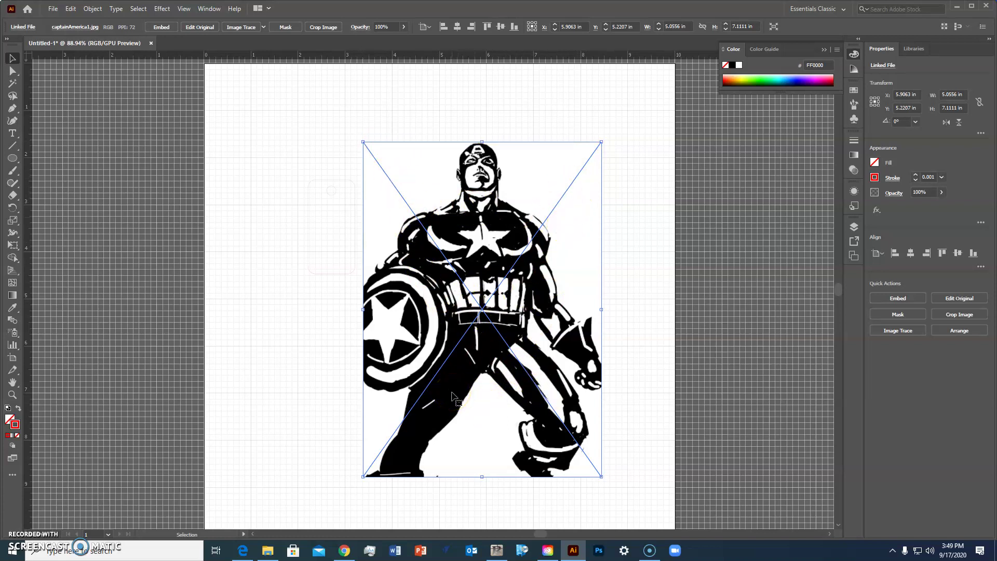
# Image Trace the Captain America picture with the Default preset and expand it into paths
pyautogui.click(265, 28)
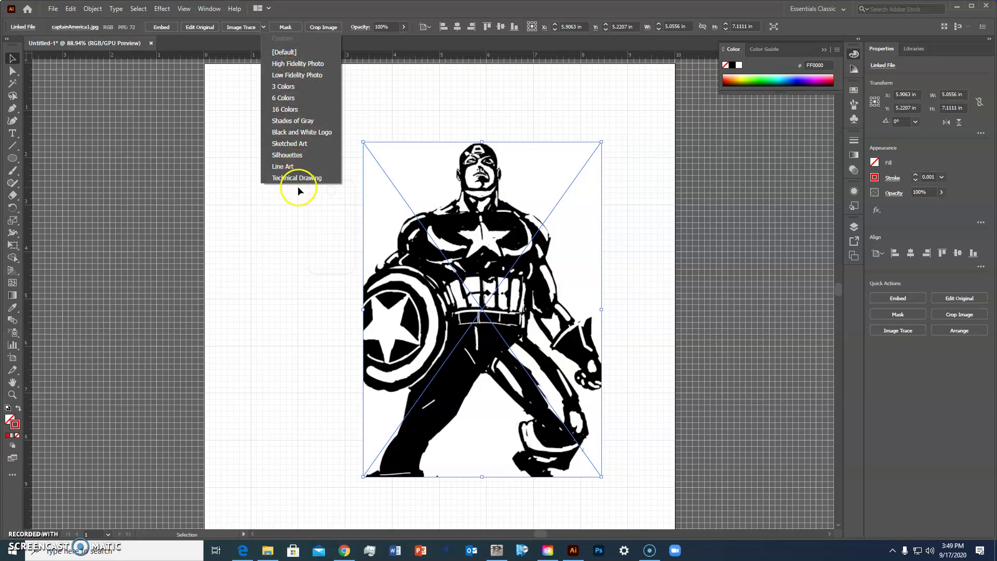
pyautogui.click(239, 30)
pyautogui.click(240, 30)
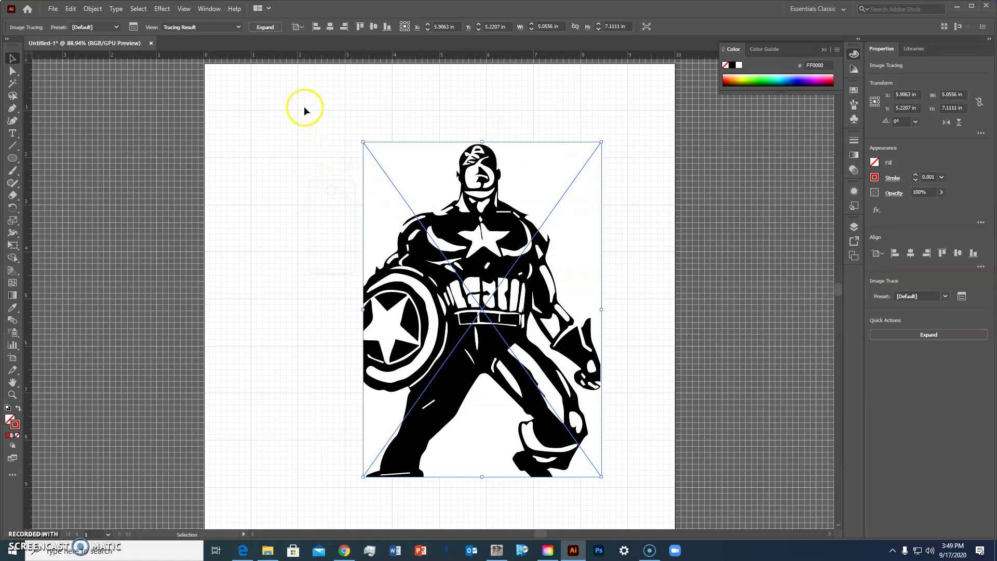
pyautogui.click(264, 27)
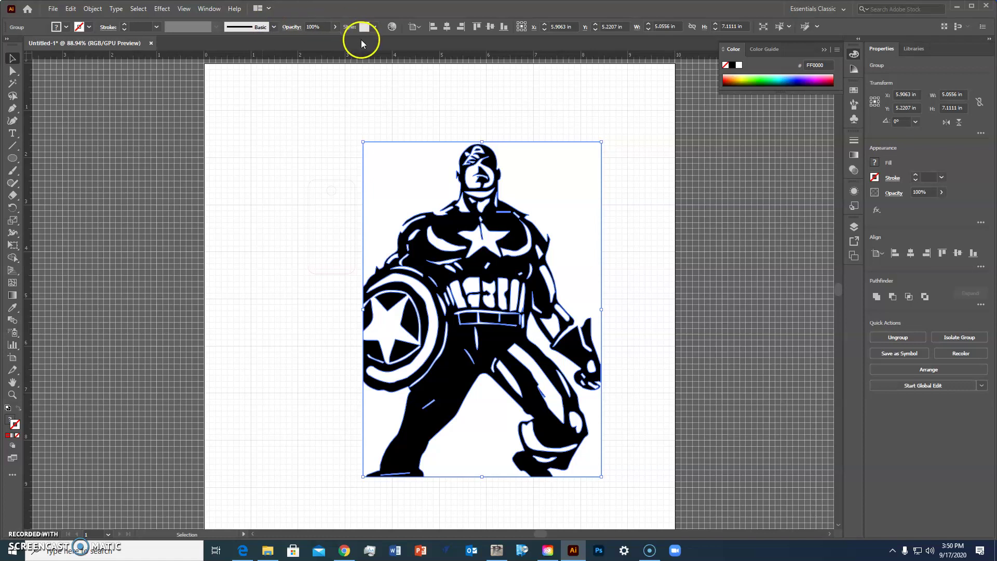
# In isolation mode, delete the white shape between Captain America's legs, then exit isolation
pyautogui.rightClick(562, 178)
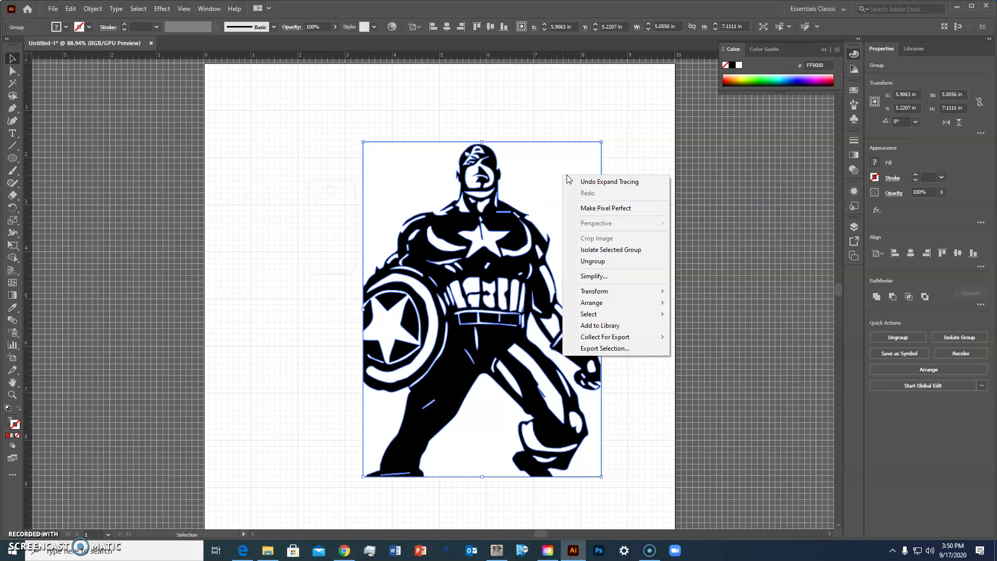
pyautogui.click(597, 251)
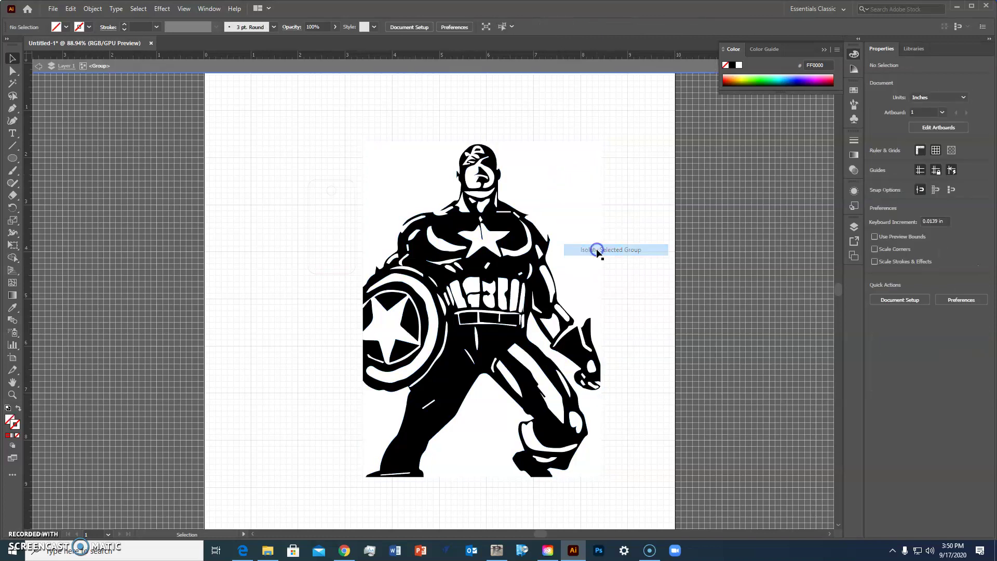
pyautogui.click(566, 188)
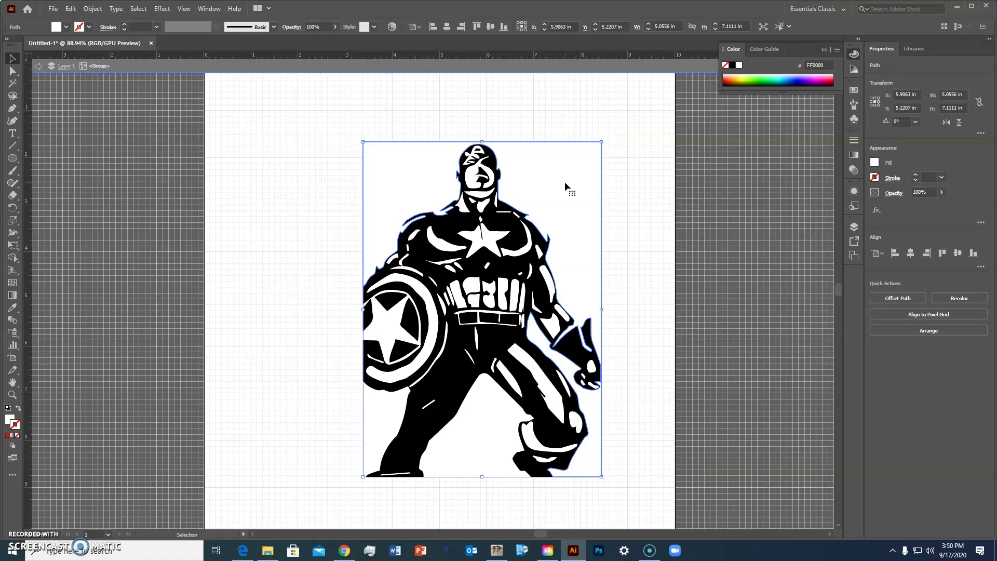
pyautogui.hotkey('shift', 'ctrl', 'a')
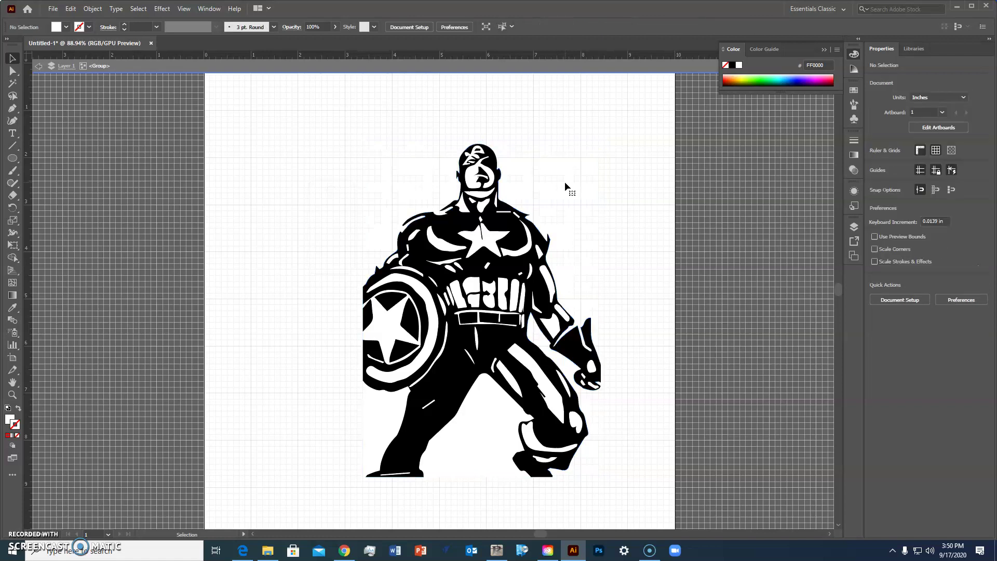
pyautogui.click(487, 412)
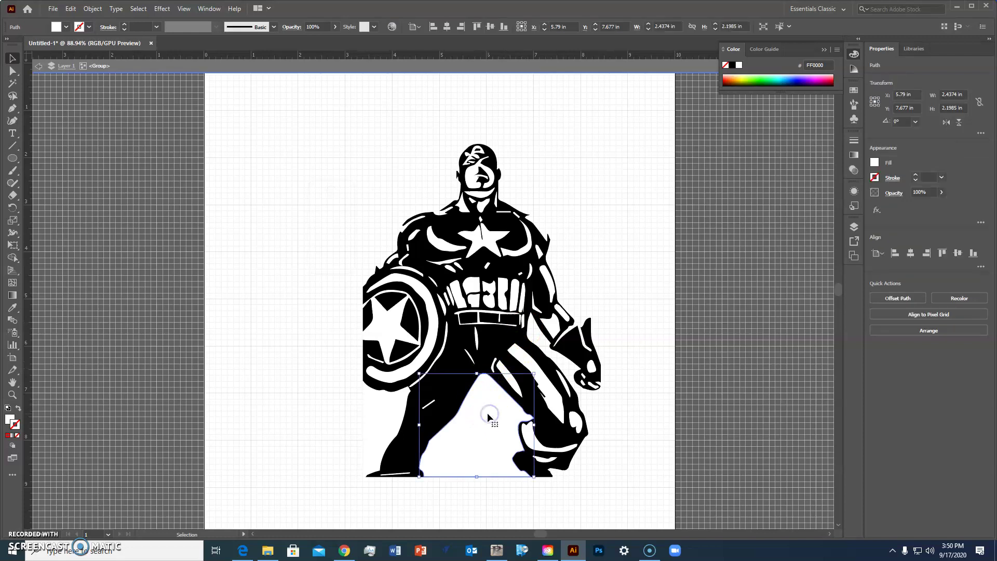
pyautogui.press('Delete')
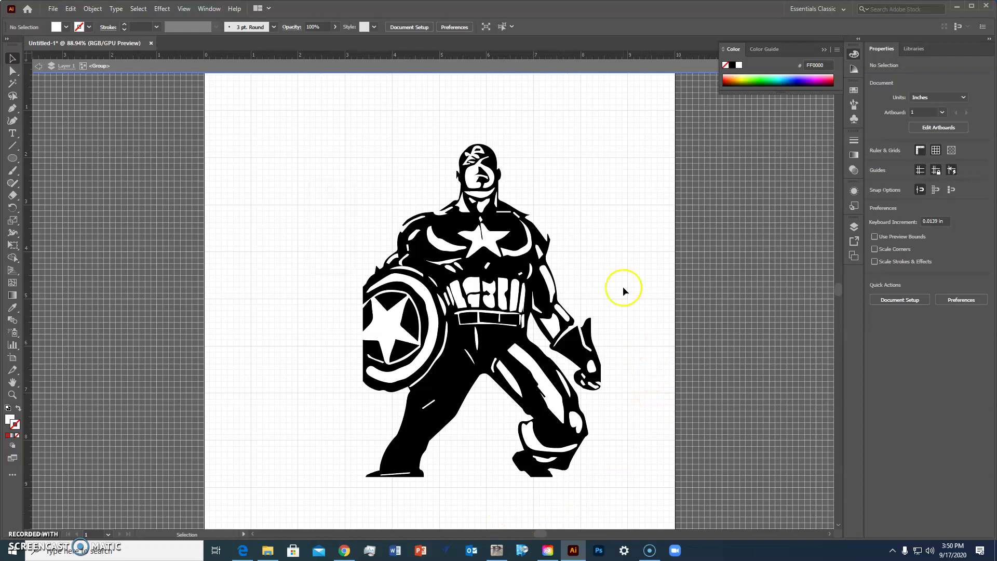
pyautogui.doubleClick(385, 165)
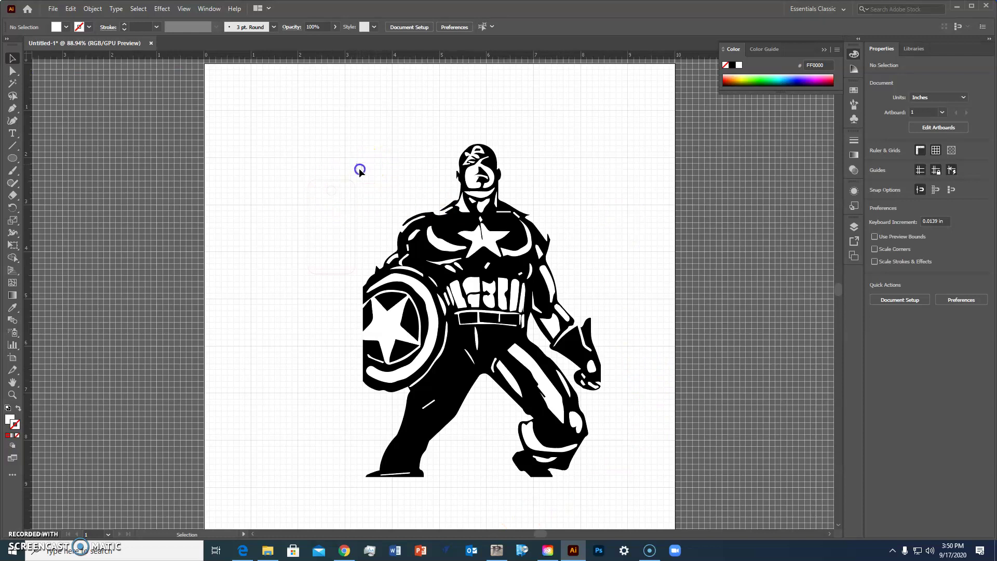
# Scale the Captain America group down and drag it into the rounded-rectangle outline
pyautogui.moveTo(362, 163); pyautogui.dragTo(295, 279)
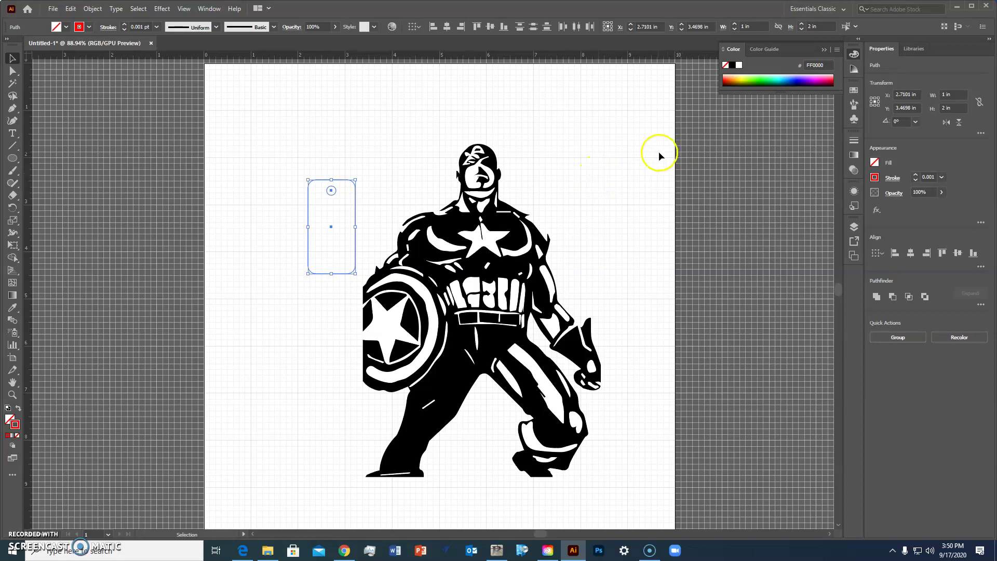
pyautogui.click(624, 154)
pyautogui.moveTo(618, 125); pyautogui.dragTo(359, 491)
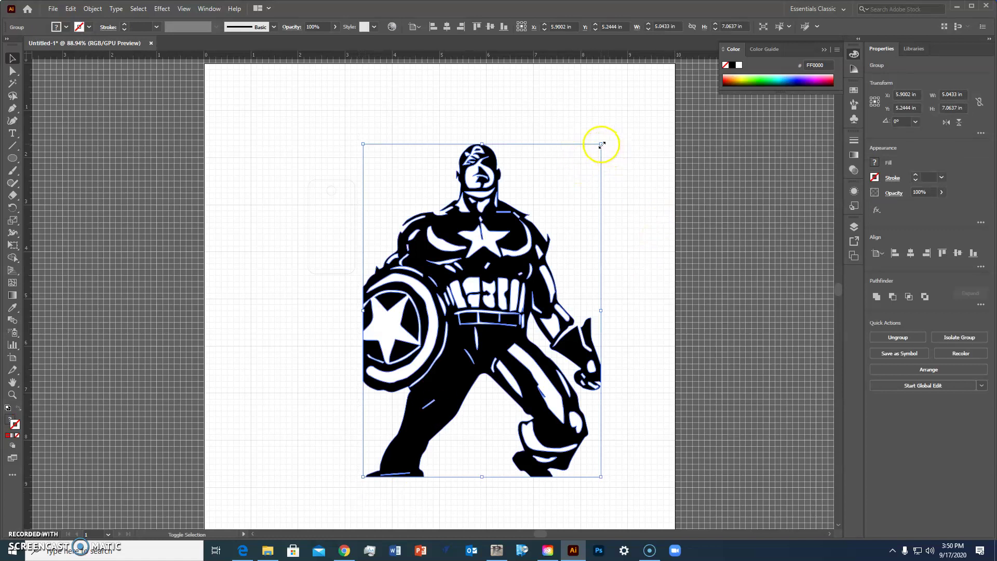
pyautogui.moveTo(600, 145); pyautogui.dragTo(409, 394)
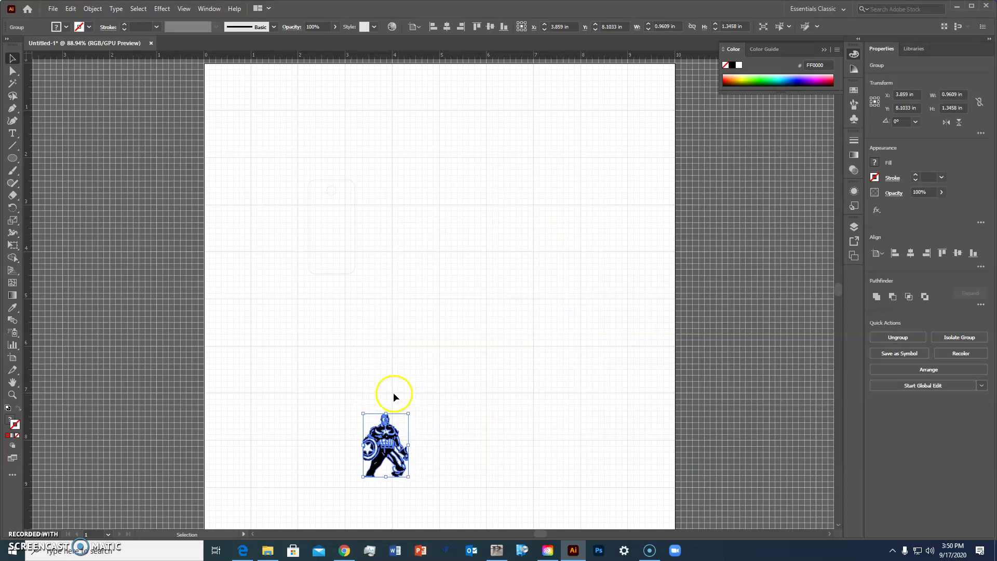
pyautogui.moveTo(397, 448); pyautogui.dragTo(340, 228)
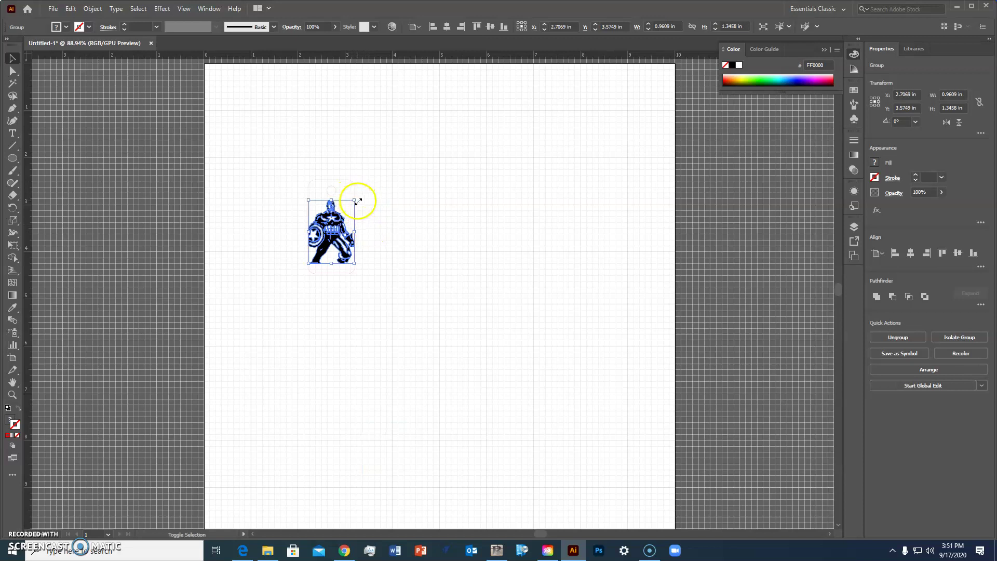
pyautogui.moveTo(354, 199); pyautogui.dragTo(334, 222)
# Nudge the artwork left and down below the hole, zoom to 300%, and select everything
pyautogui.press('Left')
pyautogui.press('Left')
pyautogui.press('Left')
pyautogui.press('Left')
pyautogui.press('Left')
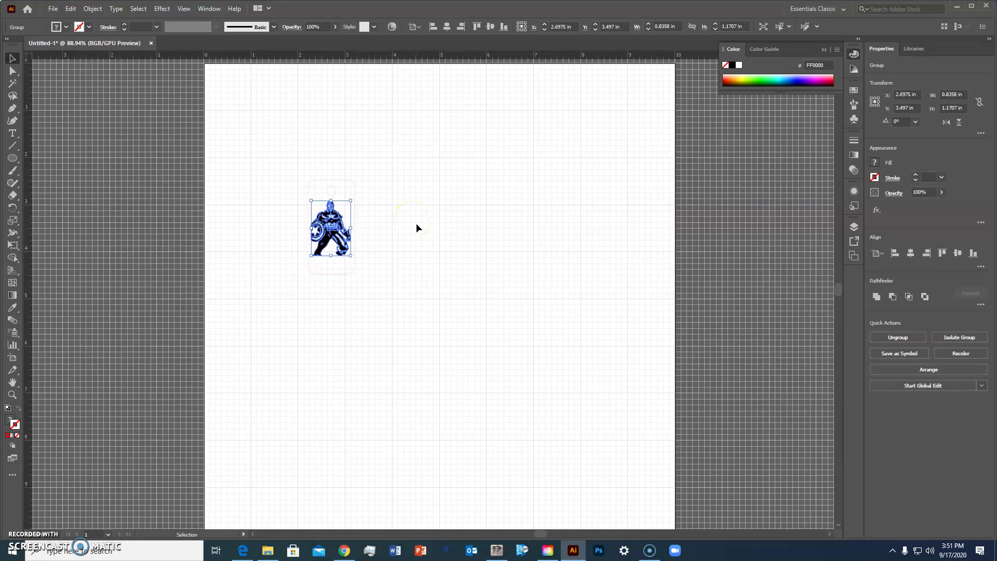
pyautogui.press('a')
pyautogui.hotkey('ctrl', '=')
pyautogui.hotkey('ctrl', '=')
pyautogui.hotkey('ctrl', '=')
pyautogui.hotkey('ctrl', '=')
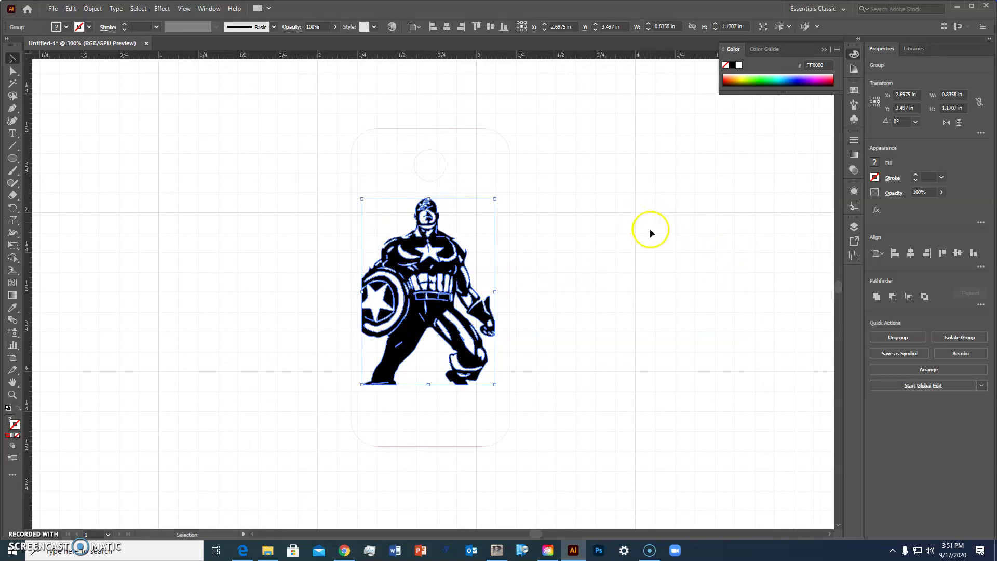
pyautogui.press('Down')
pyautogui.press('Down')
pyautogui.press('Down')
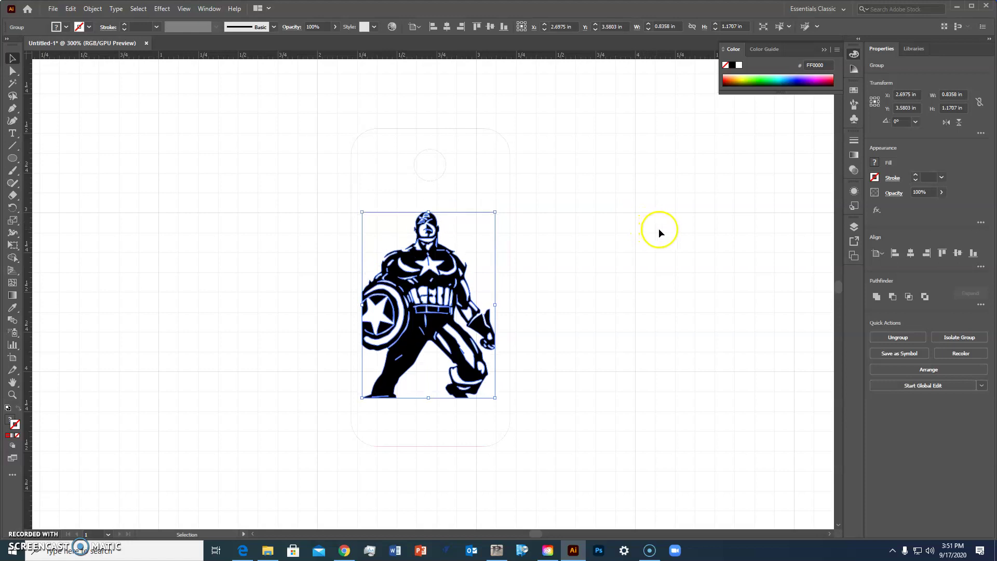
pyautogui.click(663, 228)
pyautogui.moveTo(573, 96); pyautogui.dragTo(304, 467)
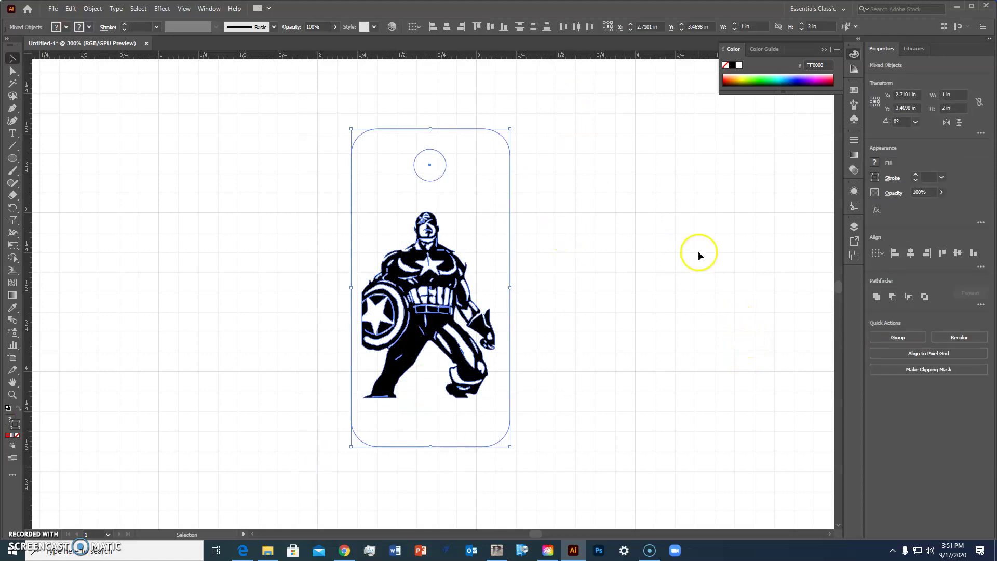
pyautogui.click(53, 9)
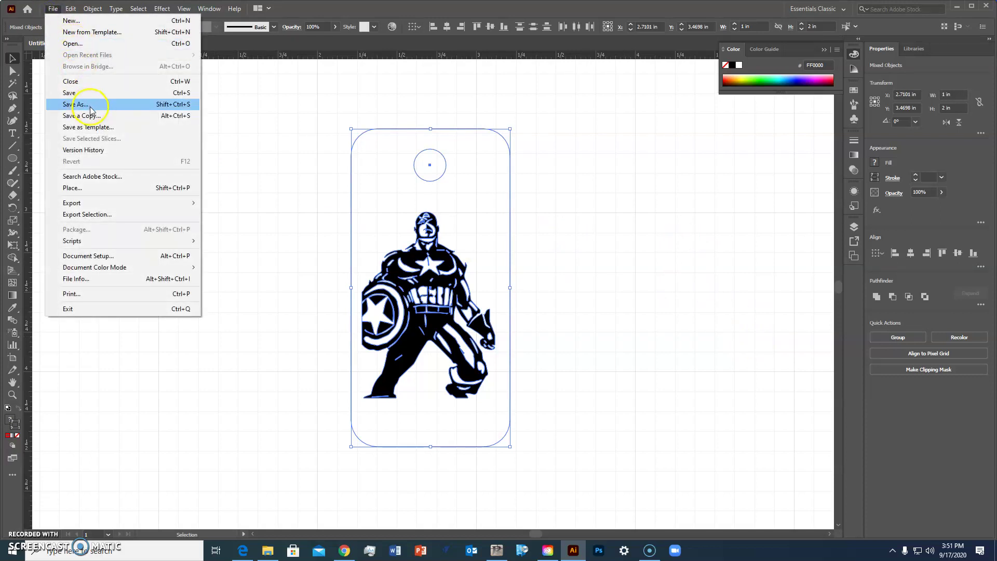
# Save the design to the Desktop as LeeC2AKeychain.ai with Illustrator 2020 options
pyautogui.click(84, 93)
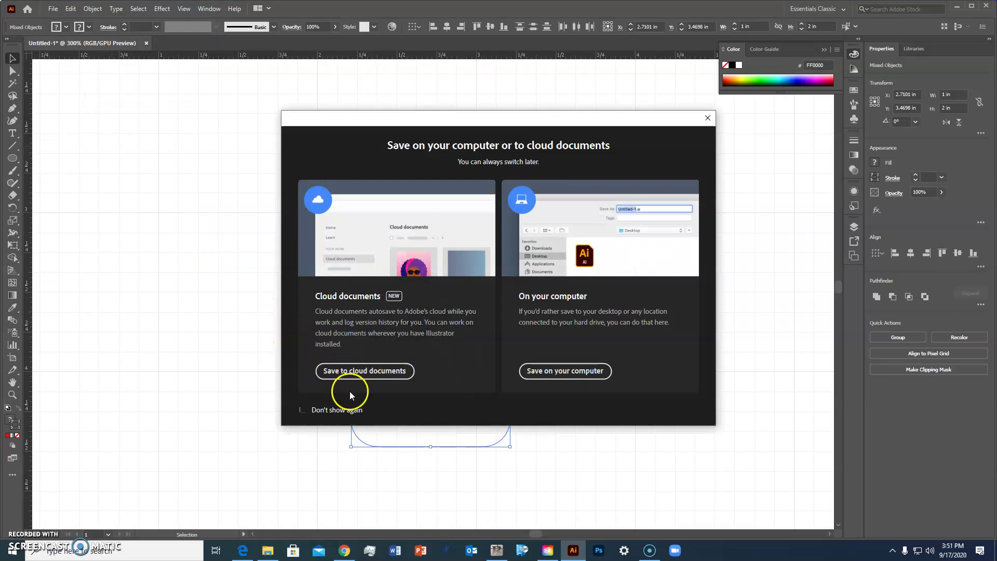
pyautogui.click(374, 379)
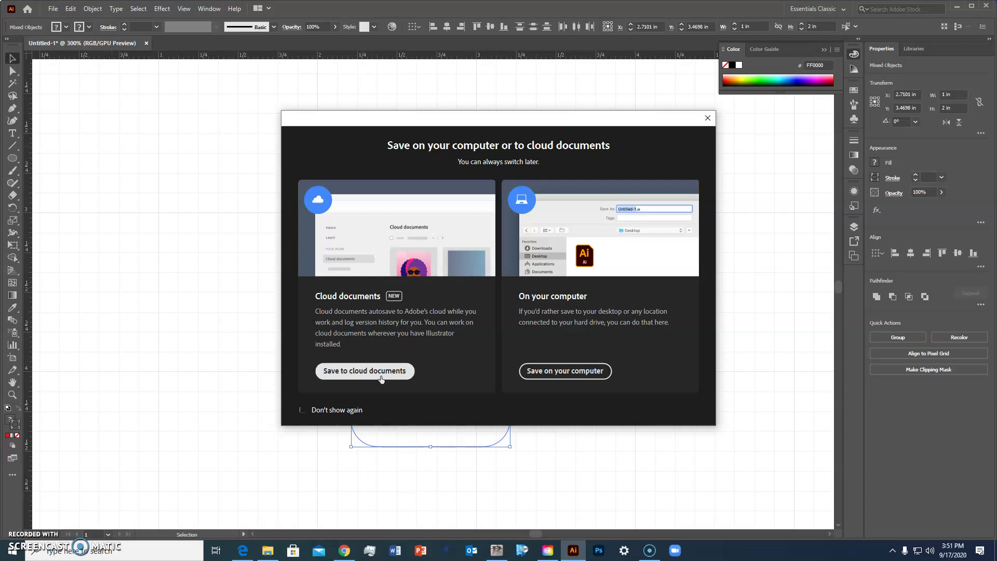
pyautogui.click(407, 369)
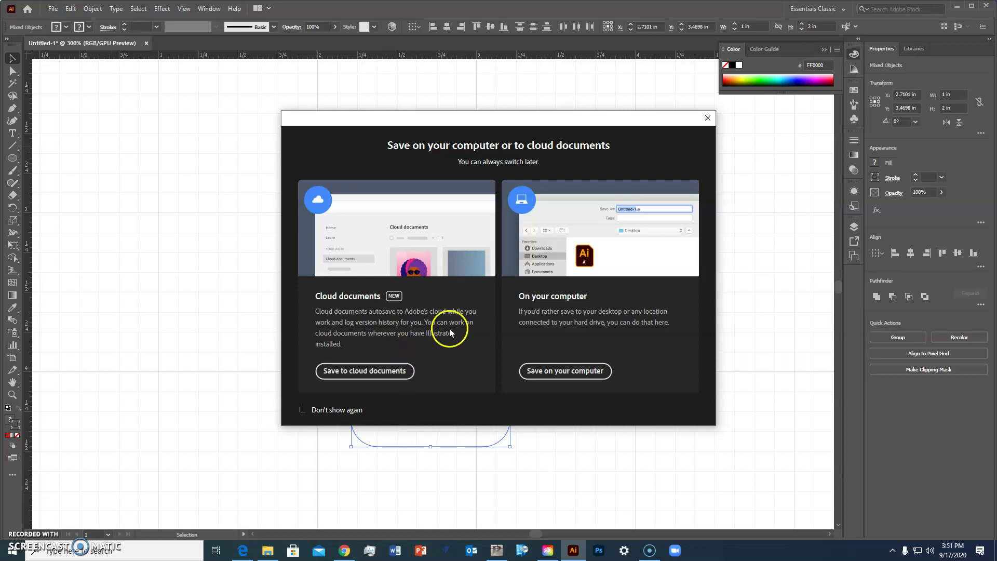
pyautogui.click(580, 370)
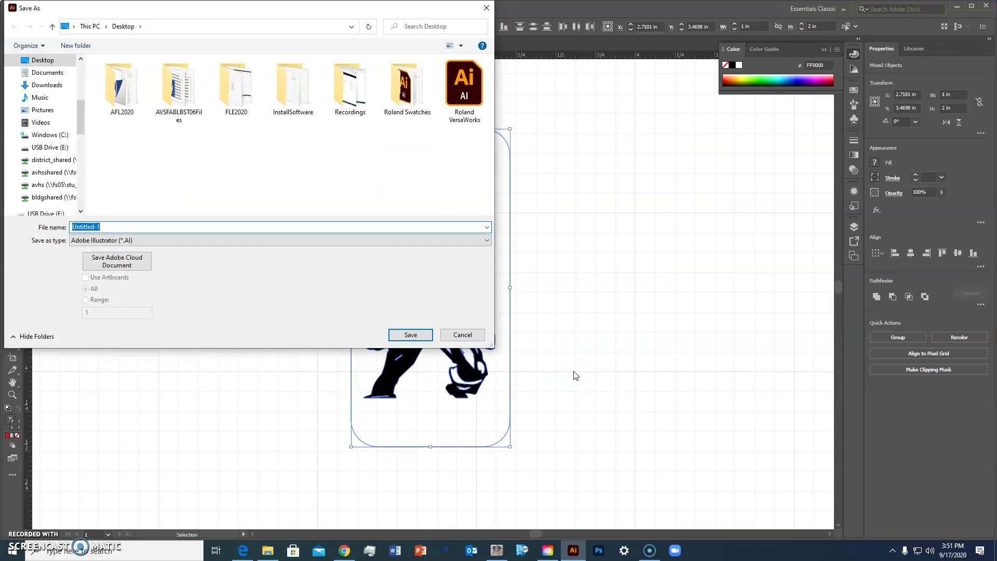
pyautogui.write('Lee')
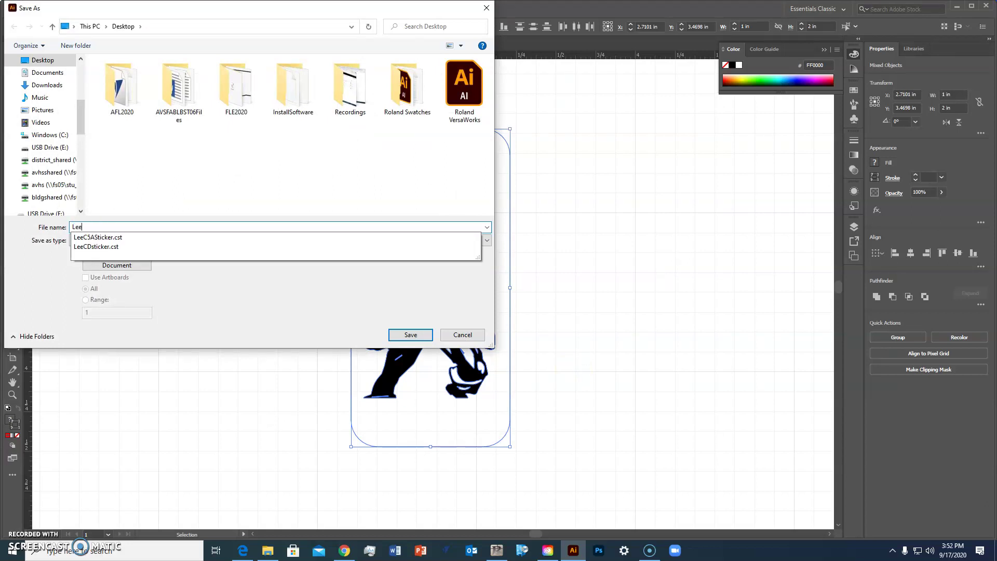
pyautogui.write('C')
pyautogui.write('2A')
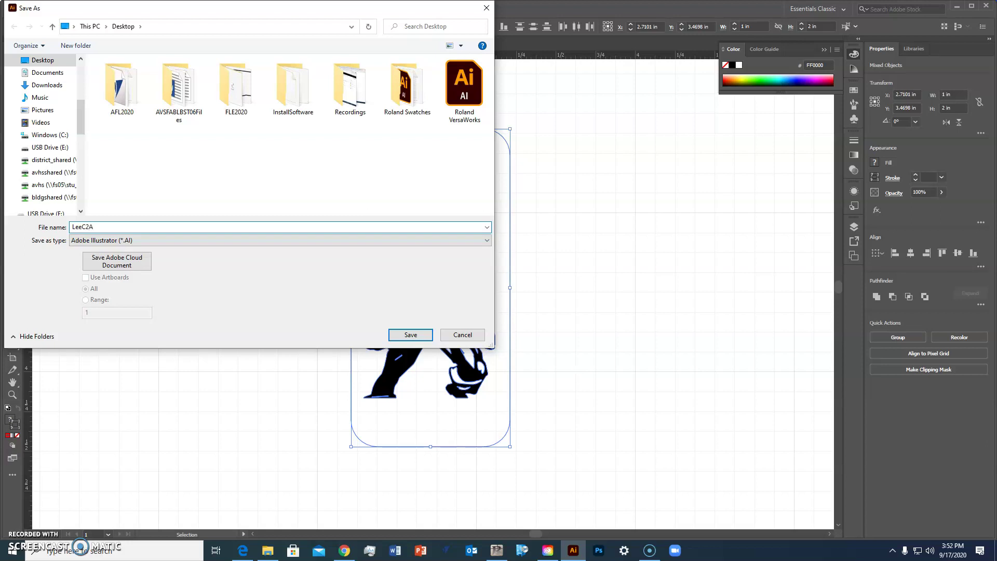
pyautogui.write('Keychain')
pyautogui.click(417, 336)
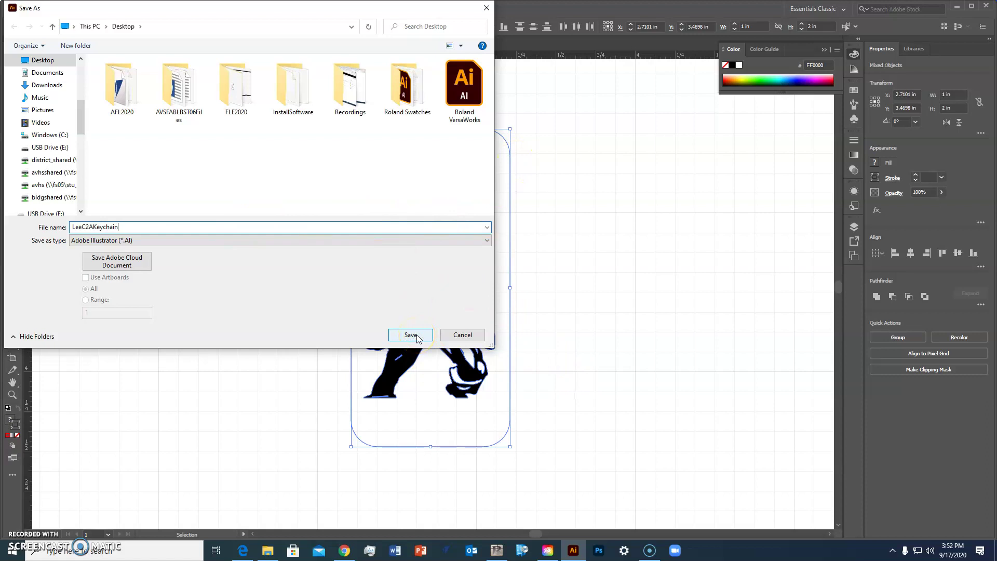
pyautogui.click(418, 336)
pyautogui.click(503, 395)
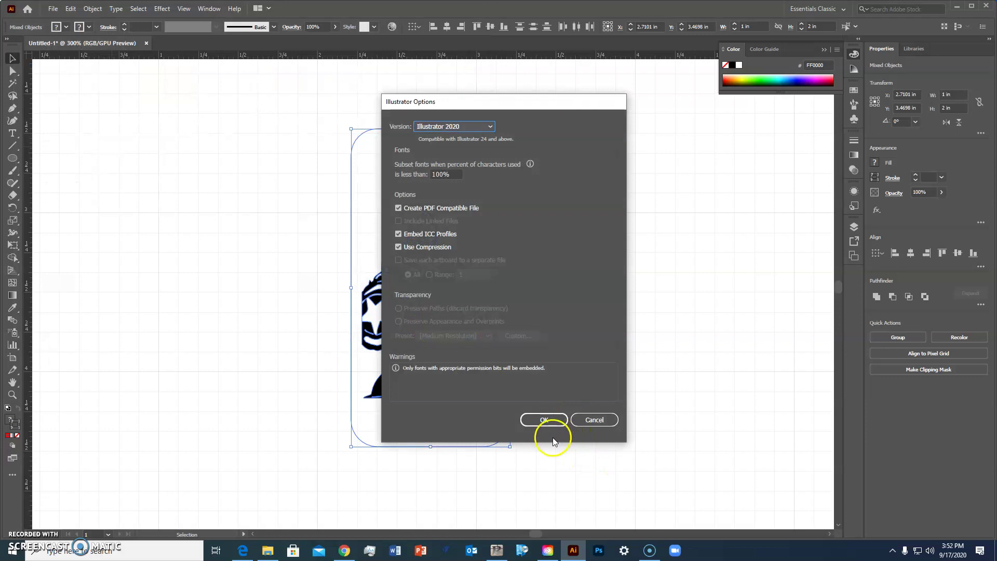
pyautogui.click(549, 419)
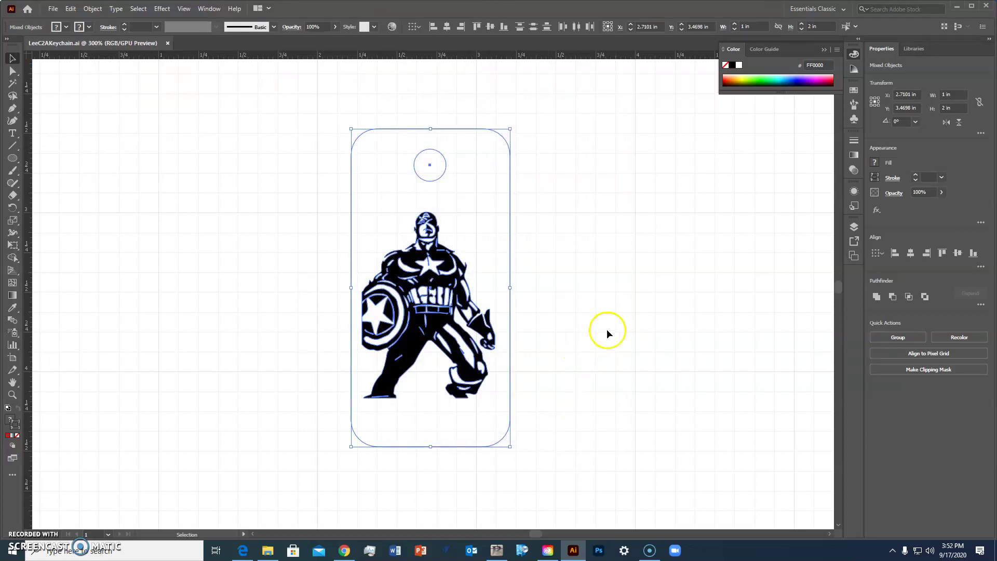
# Minimize Illustrator and Chrome, then drag the LeeC2AKeychain.ai icon toward mid-desktop
pyautogui.click(958, 9)
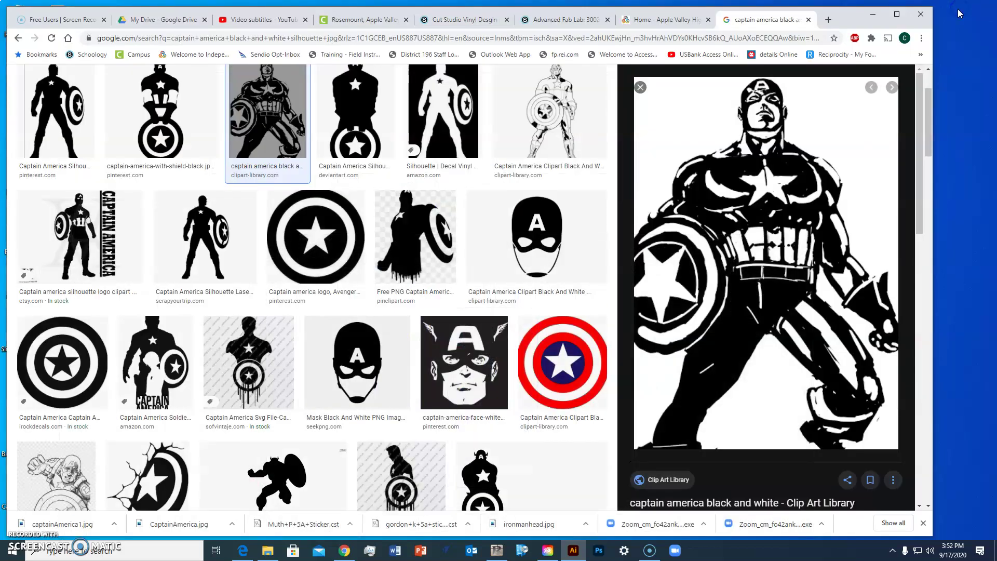
pyautogui.click(873, 7)
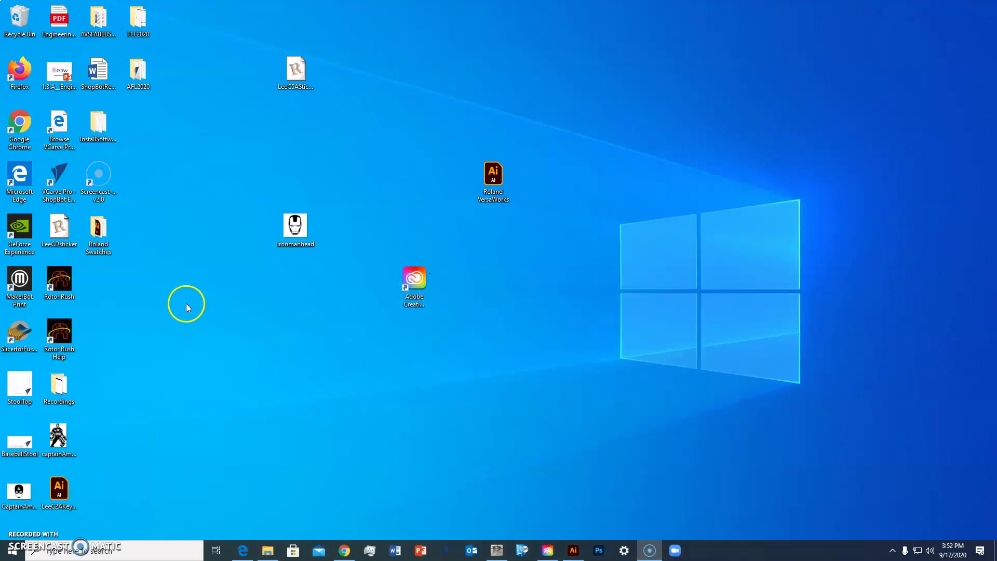
pyautogui.moveTo(59, 489); pyautogui.dragTo(257, 337)
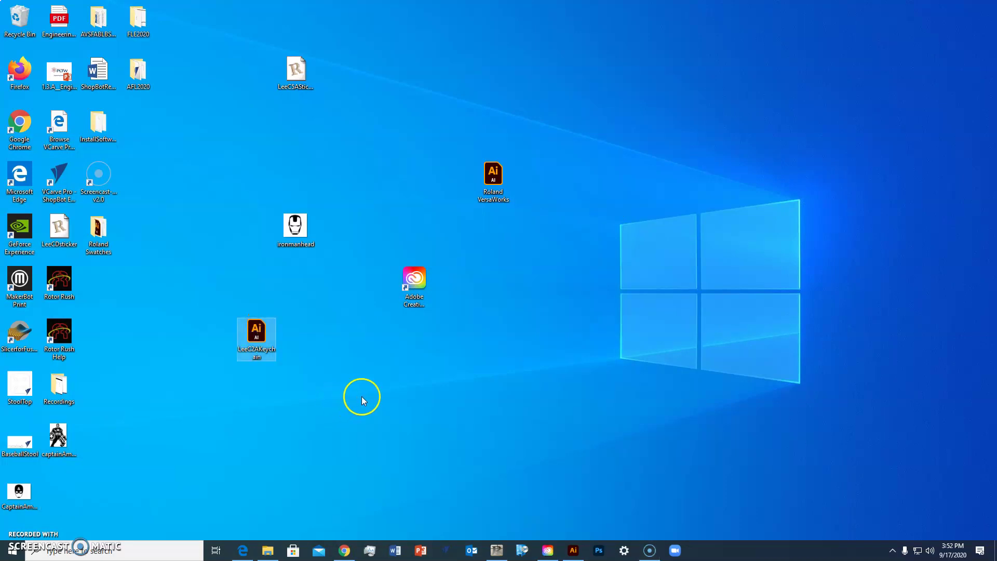